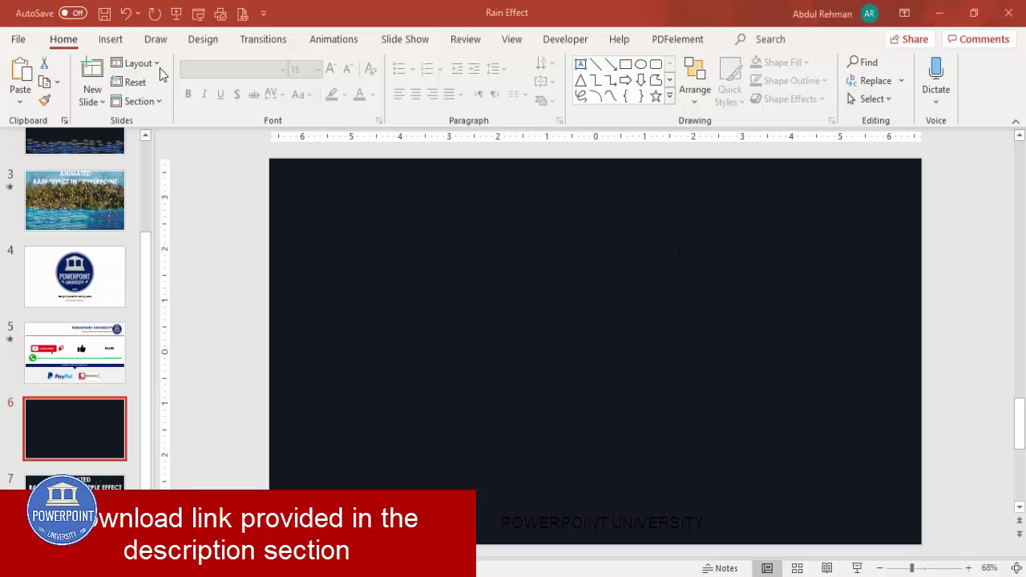
- Draw a short vertical straight line on the dark slide
click(111, 38)
click(242, 95)
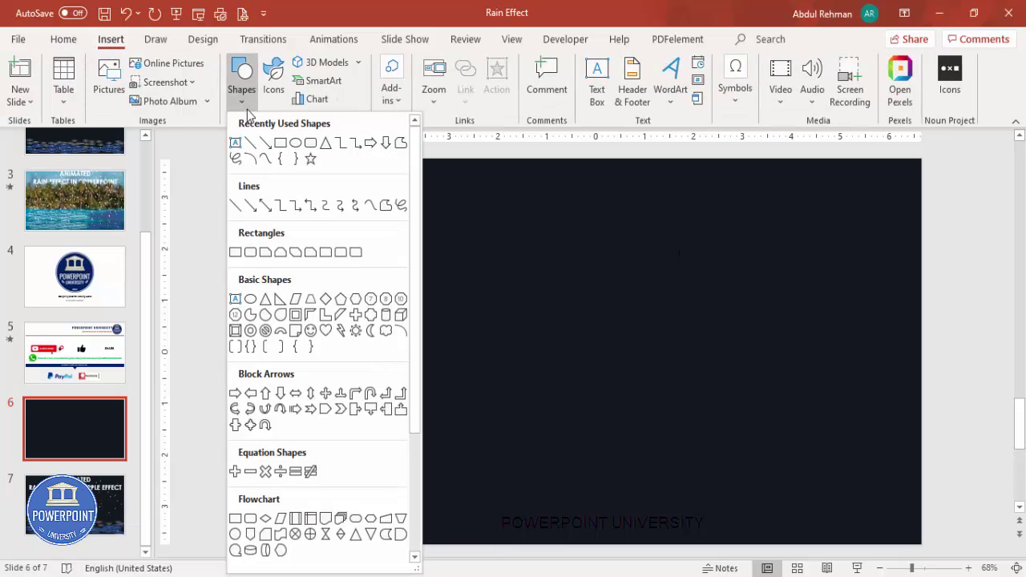
click(235, 206)
drag(407, 254, 408, 275)
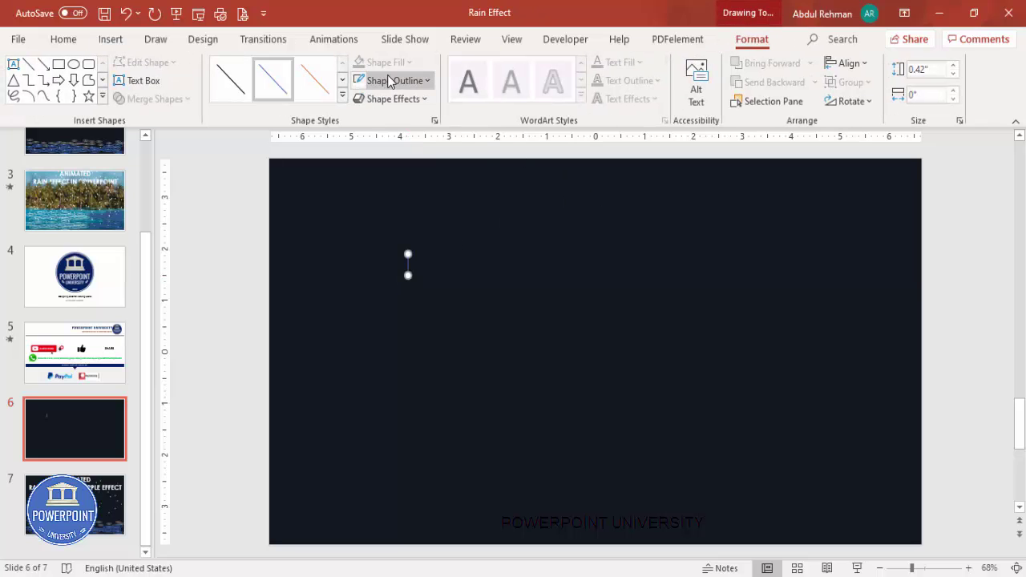
- Give the line the recent teal outline colour and a 3 pt weight
click(408, 81)
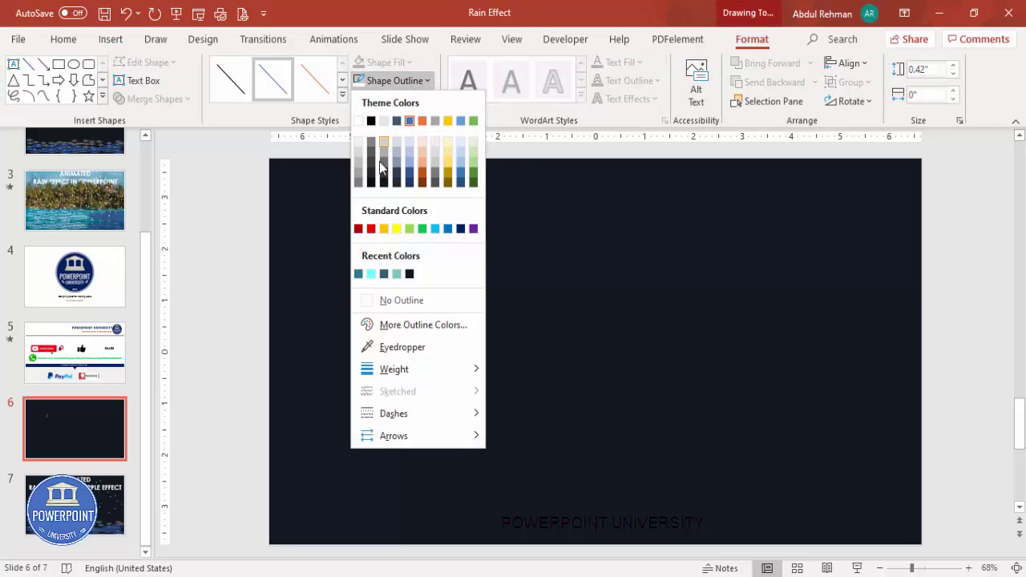
click(395, 273)
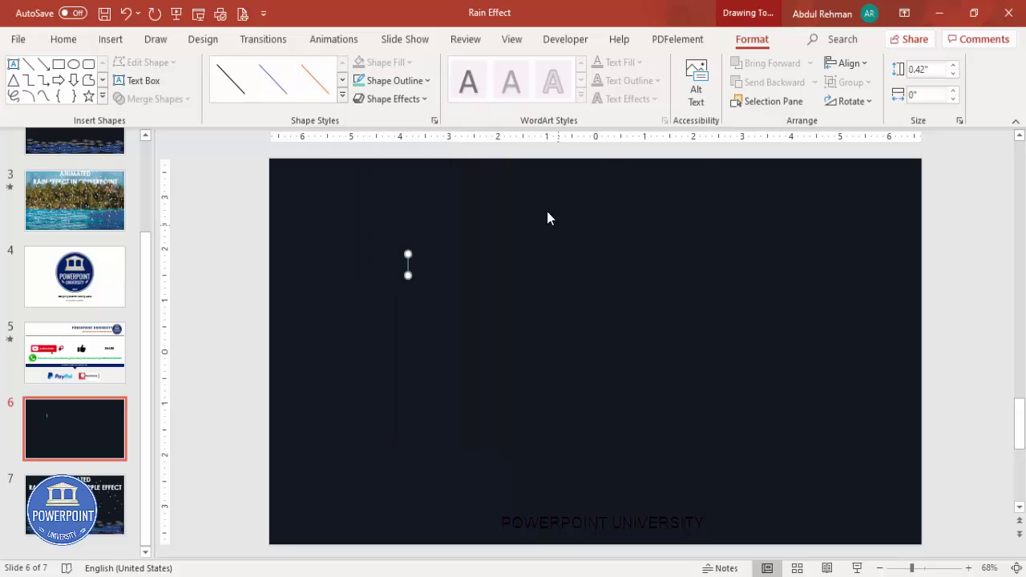
click(407, 81)
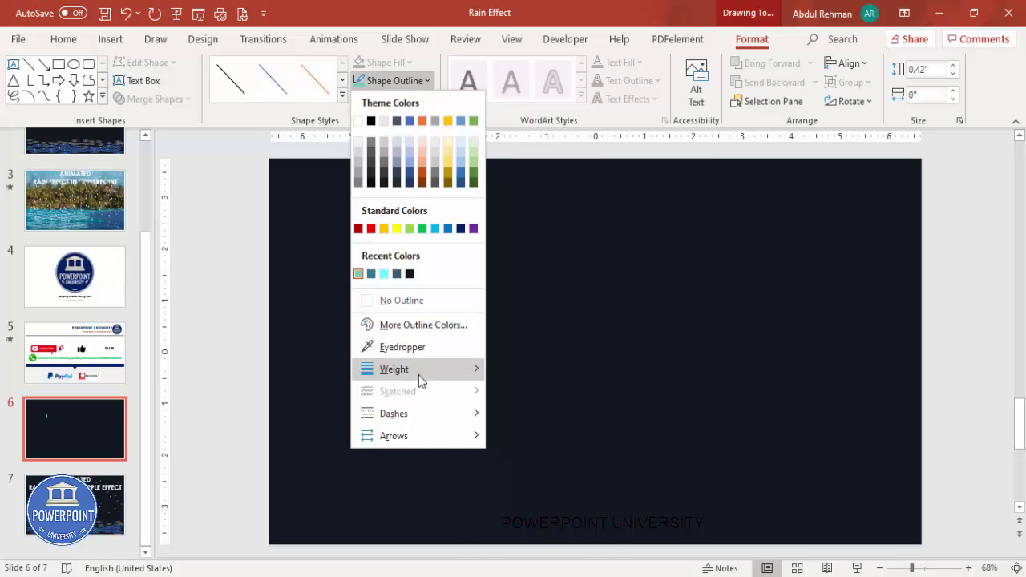
mouse_move(417, 370)
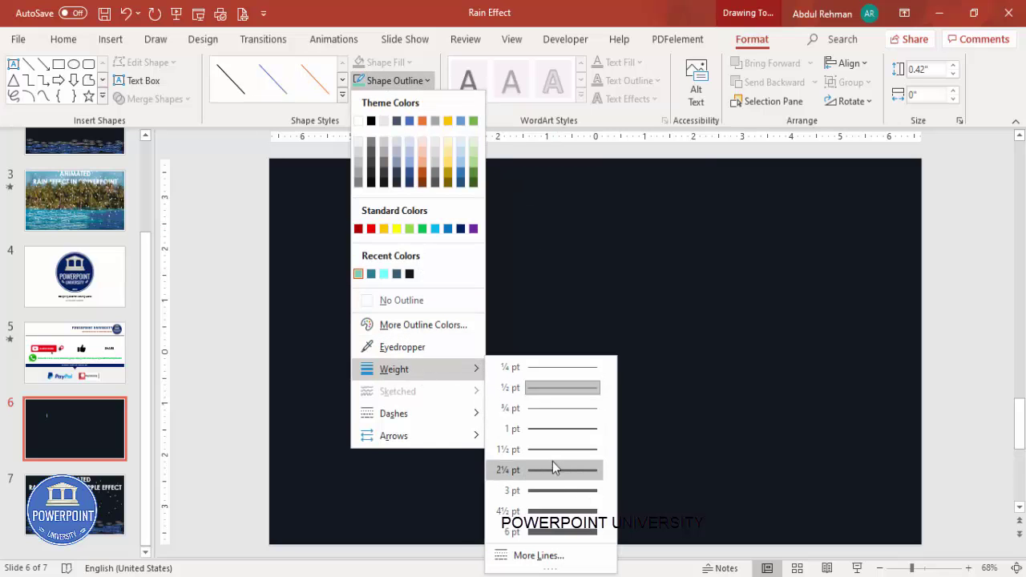
click(554, 471)
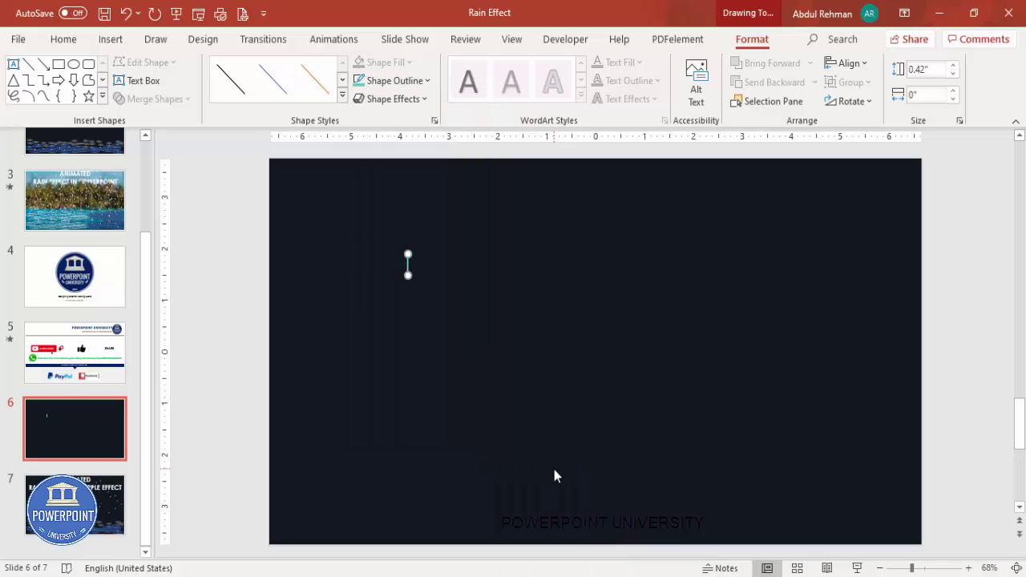
click(480, 329)
click(408, 265)
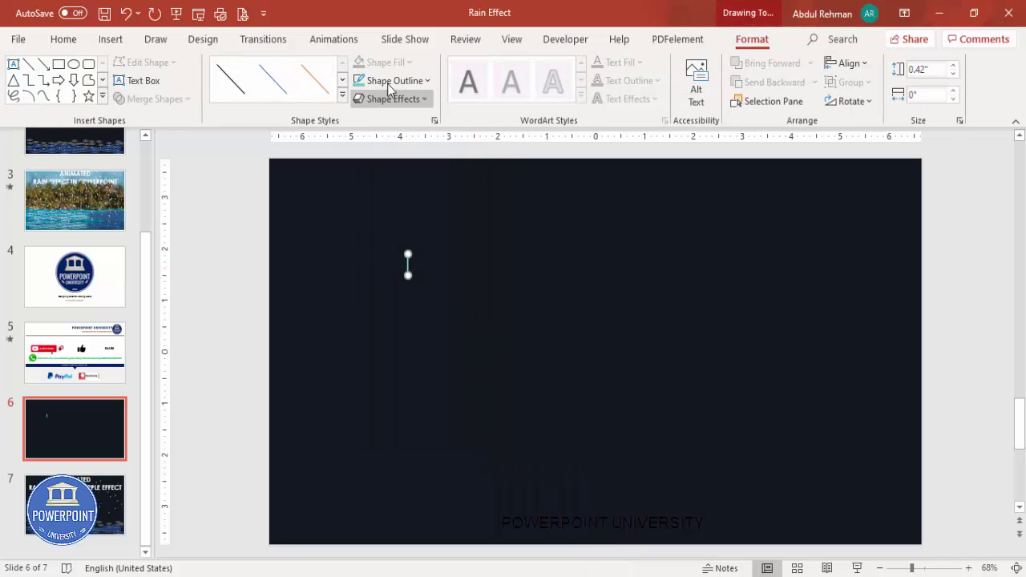
click(393, 81)
mouse_move(418, 369)
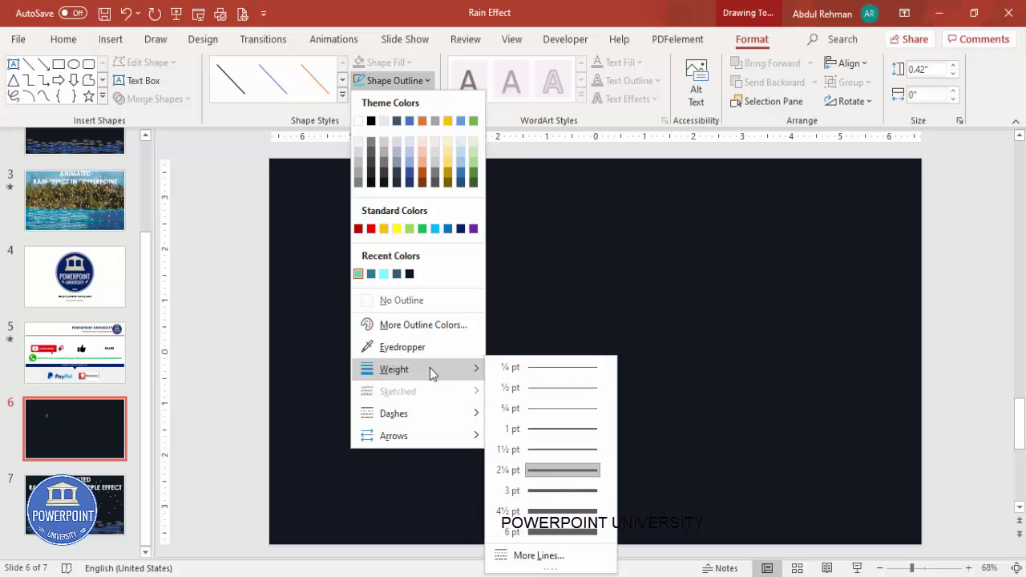
click(550, 491)
click(467, 327)
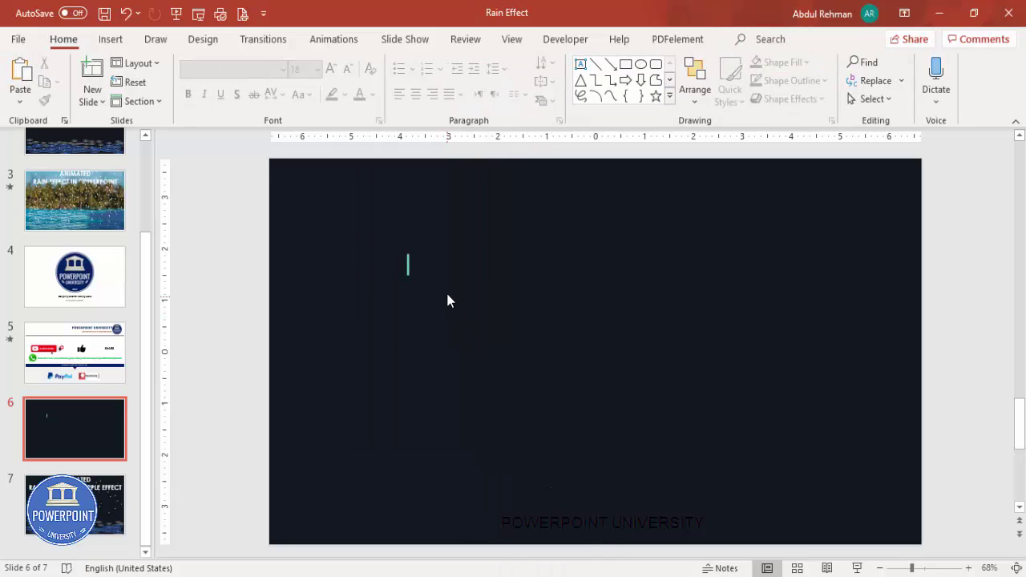
- Shorten the teal line from its top end and move it near the slide's lower left
scroll(556, 372, up, 5)
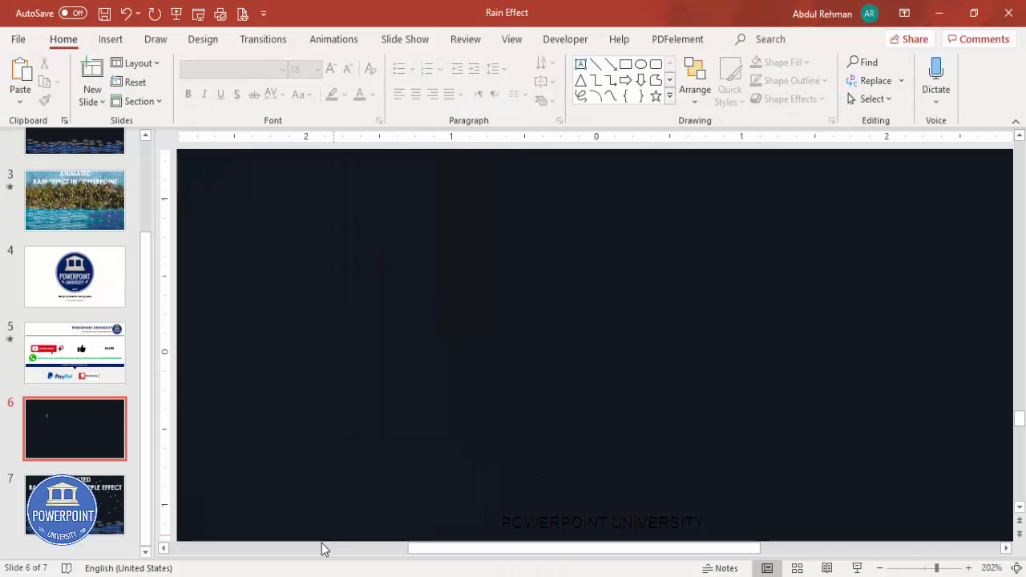
scroll(403, 481, up, 3)
click(606, 261)
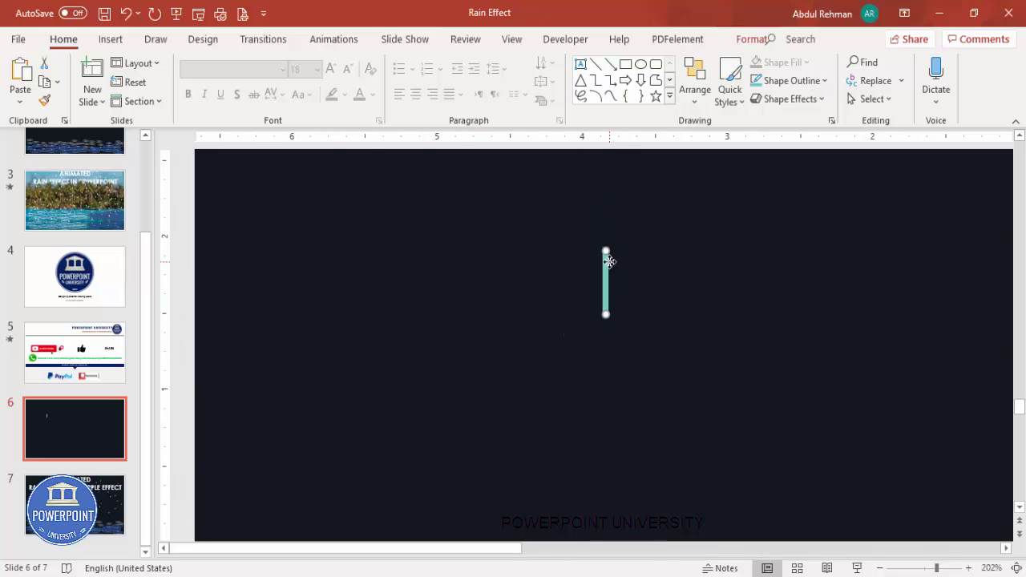
mouse_move(607, 251)
mouse_down()
mouse_move(605, 270)
mouse_move(615, 269)
mouse_move(606, 271)
mouse_up()
scroll(374, 315, down, 10)
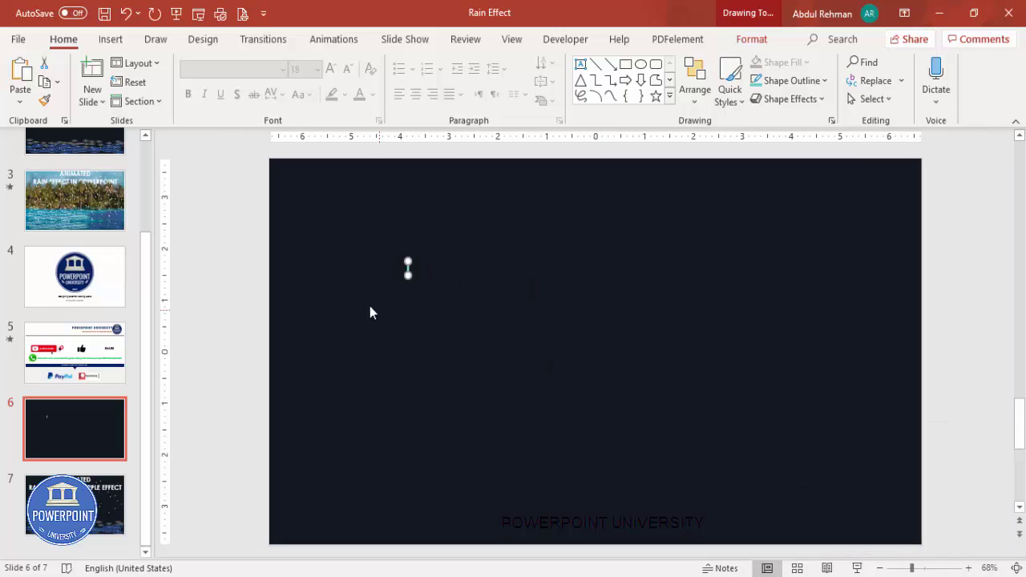
drag(407, 268, 393, 458)
click(257, 427)
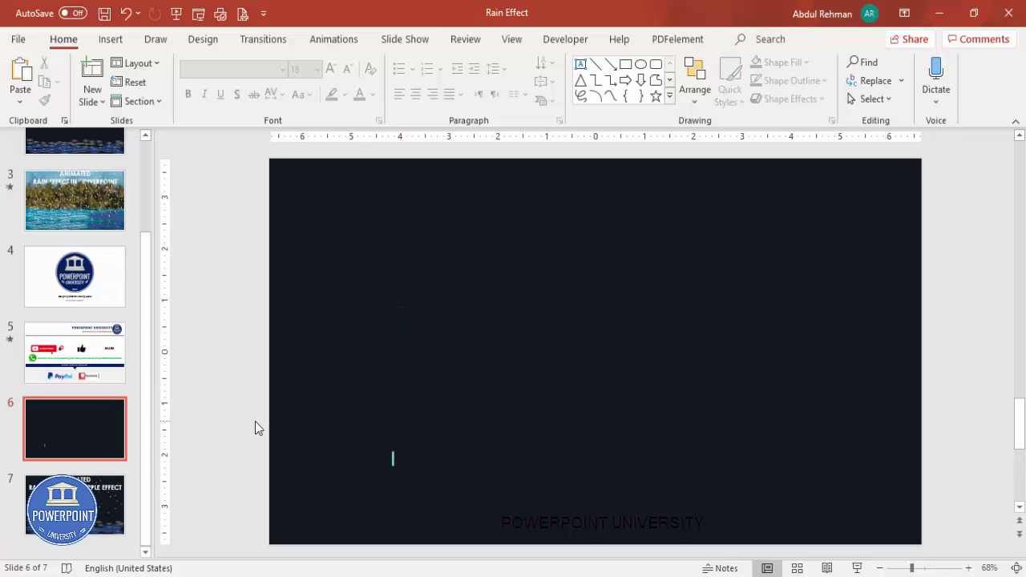
- Draw a flat oval below the raindrop with a teal outline and no fill
click(115, 40)
click(242, 94)
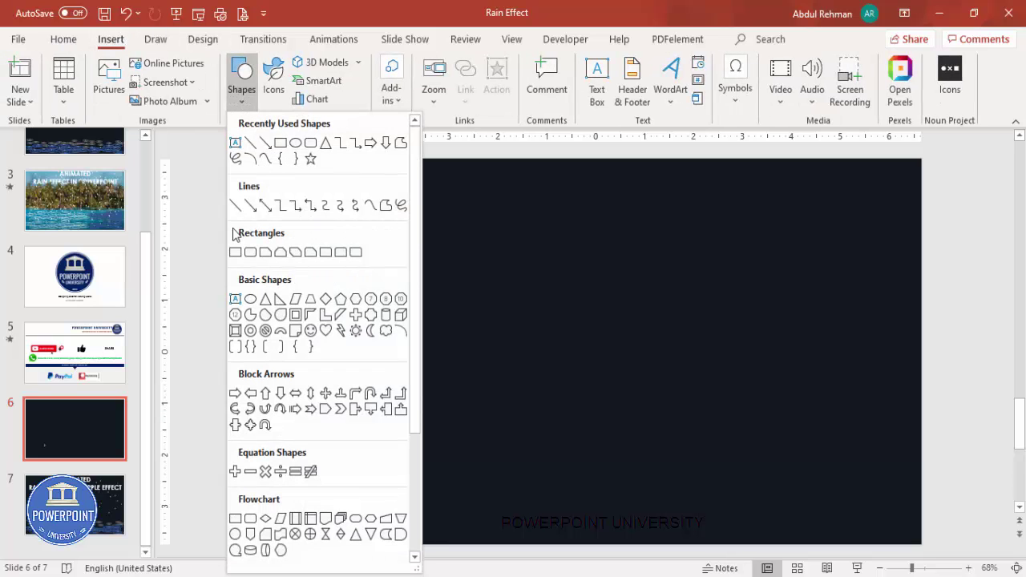
click(253, 299)
drag(398, 485, 442, 504)
click(398, 84)
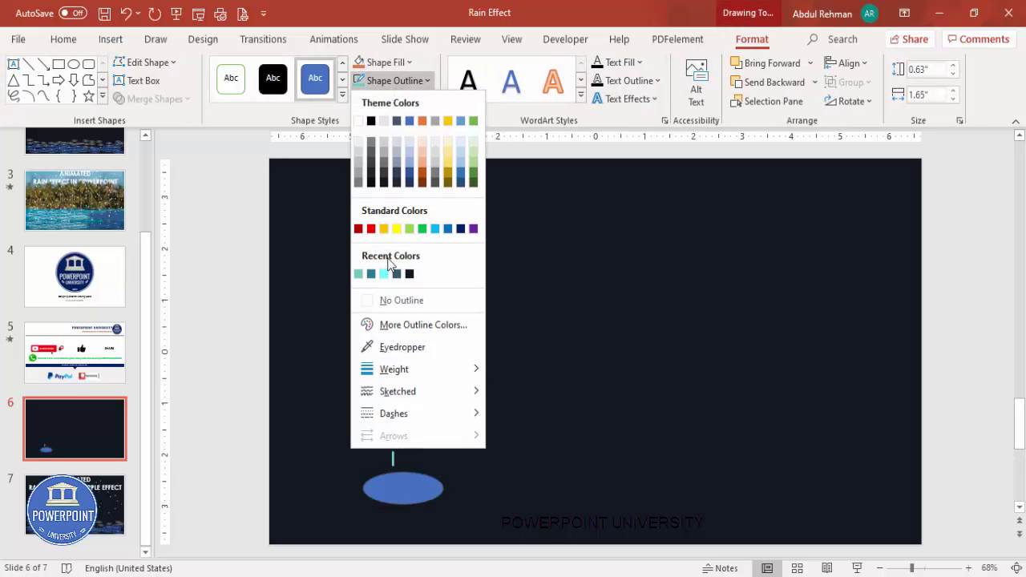
click(359, 274)
click(404, 63)
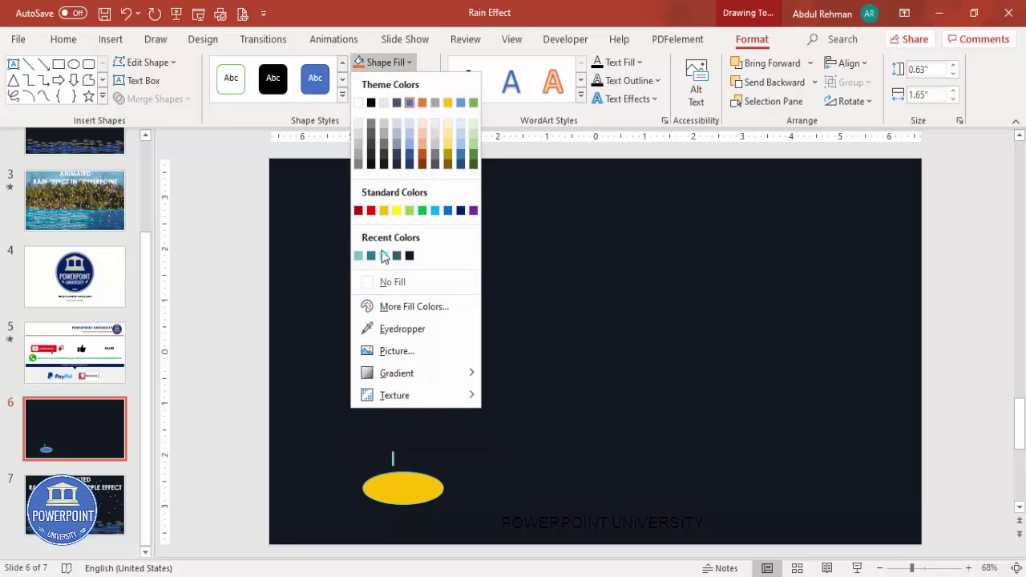
click(391, 282)
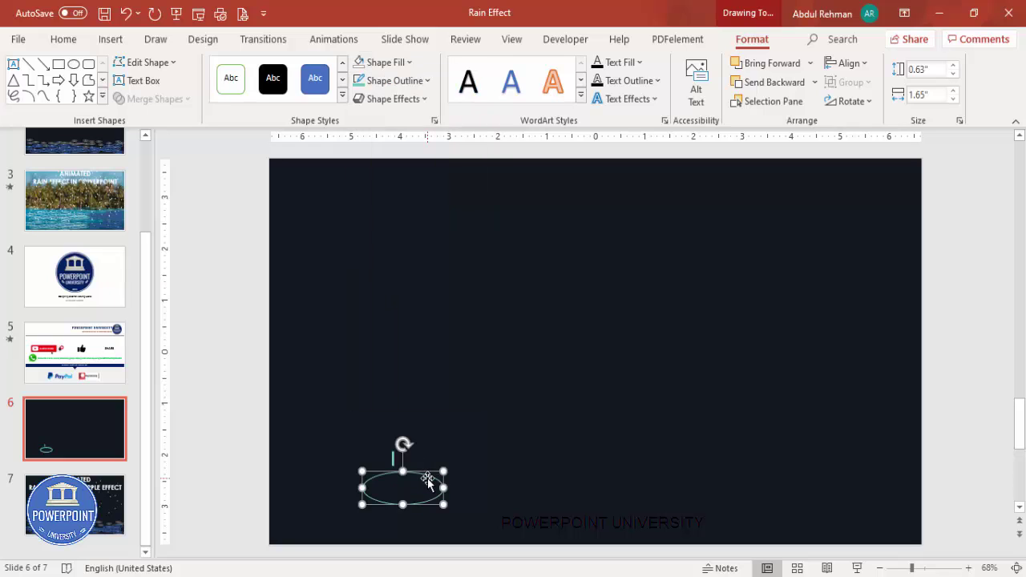
- Duplicate the oval into a smaller inner ellipse and centre the raindrop line on the ripples
key(ctrl+d)
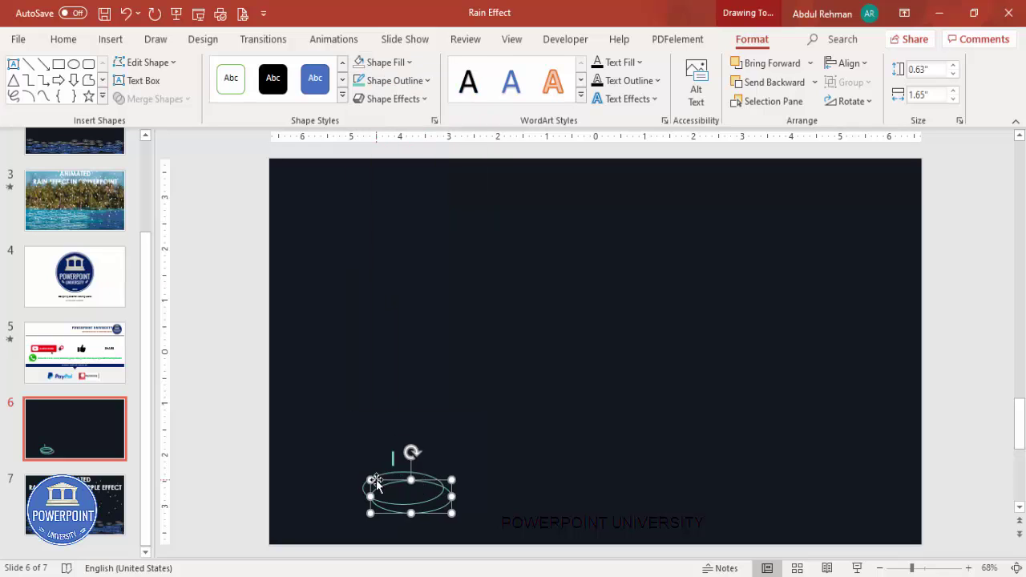
drag(372, 480, 413, 476)
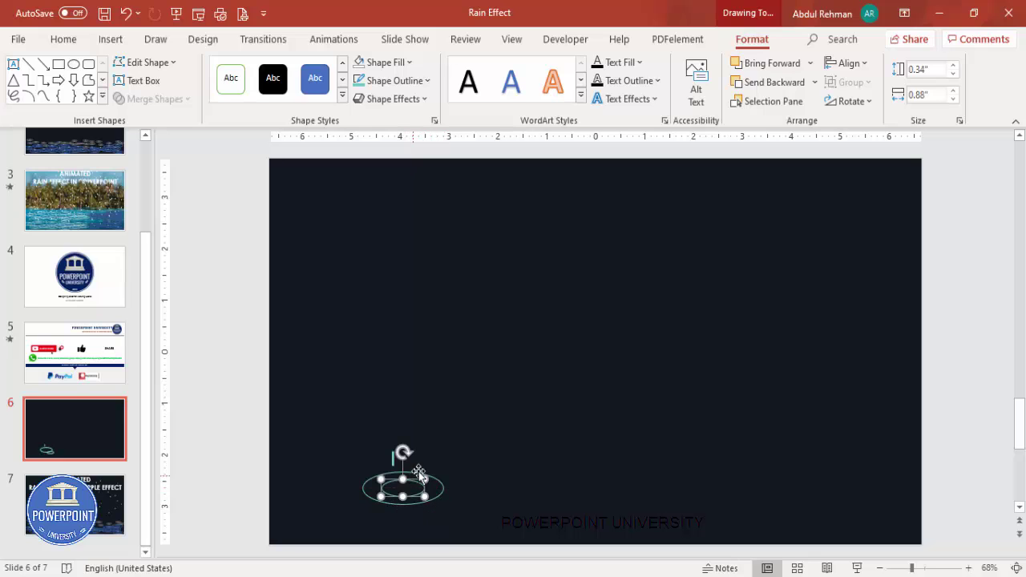
click(434, 431)
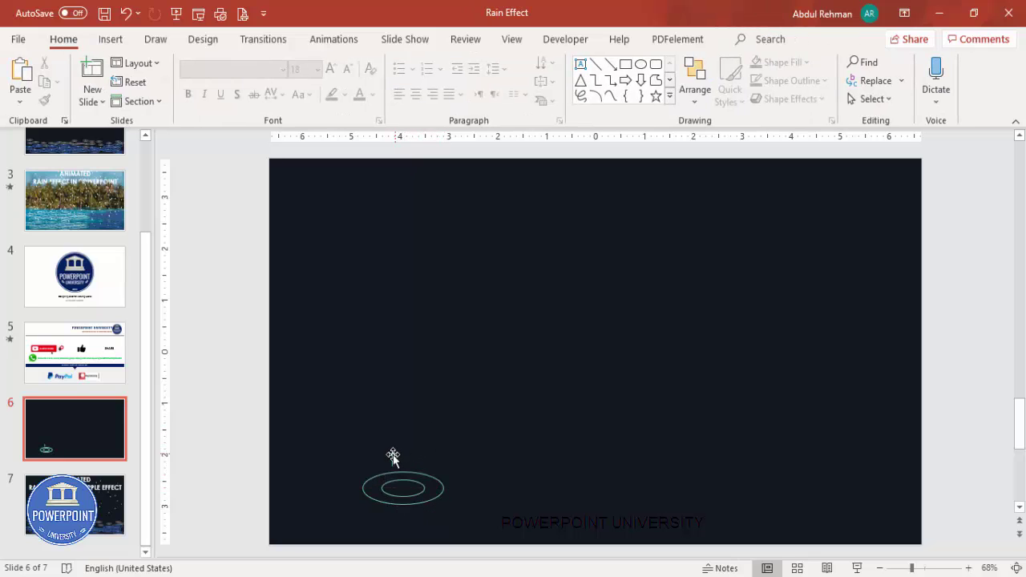
click(392, 457)
drag(401, 473, 402, 479)
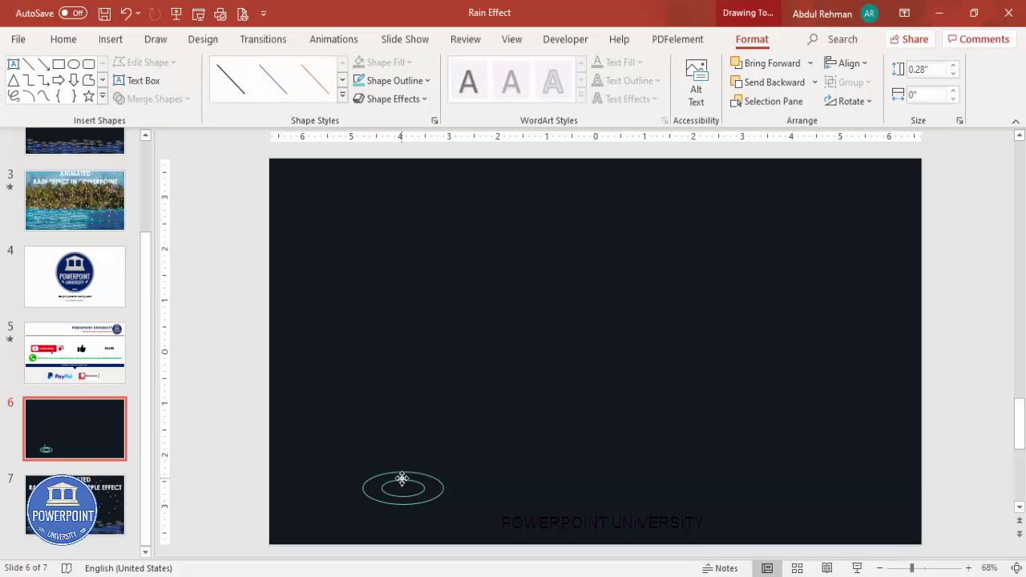
click(479, 423)
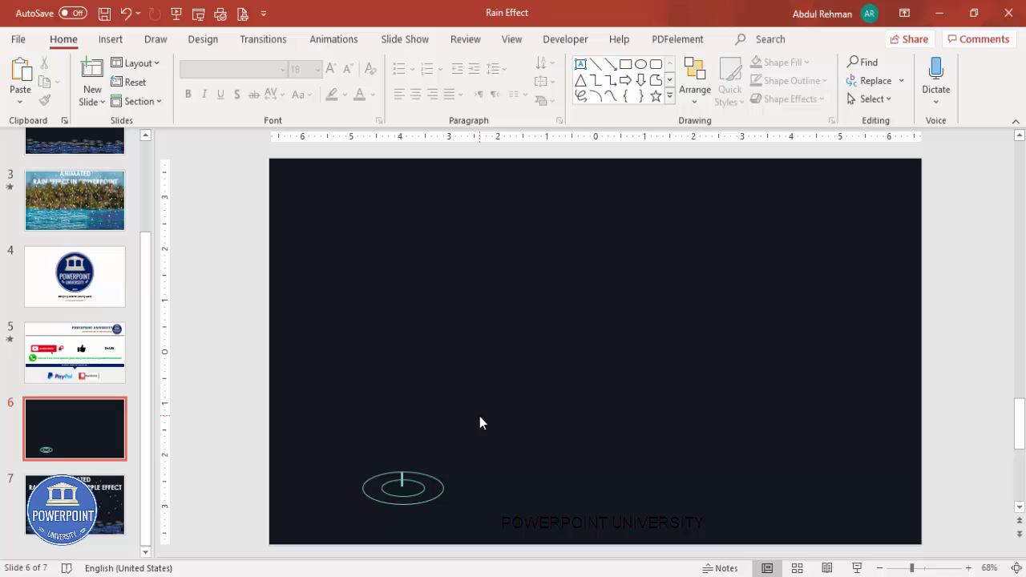
click(333, 40)
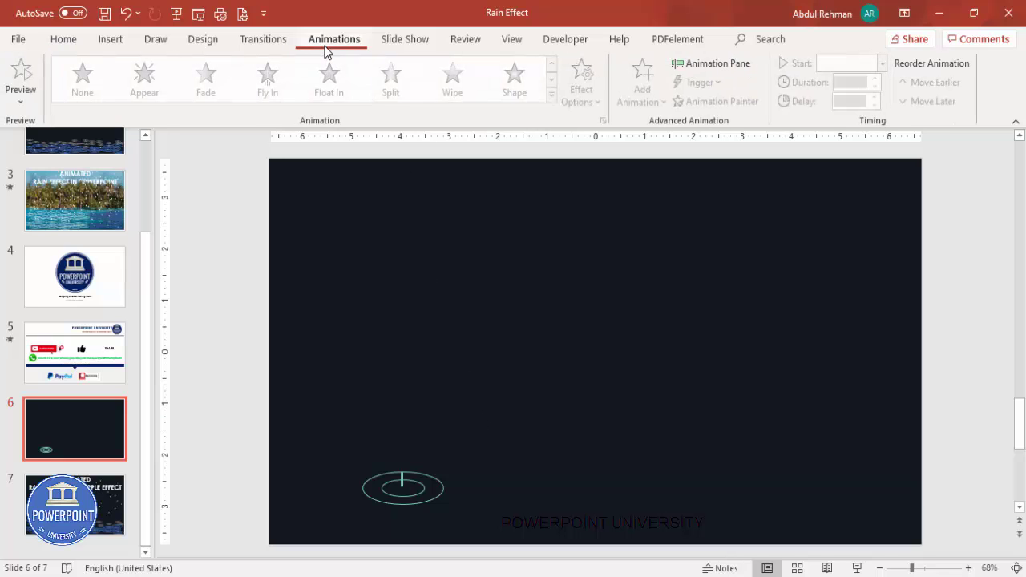
- Apply a Fly In entrance from the top to the small raindrop line
click(715, 63)
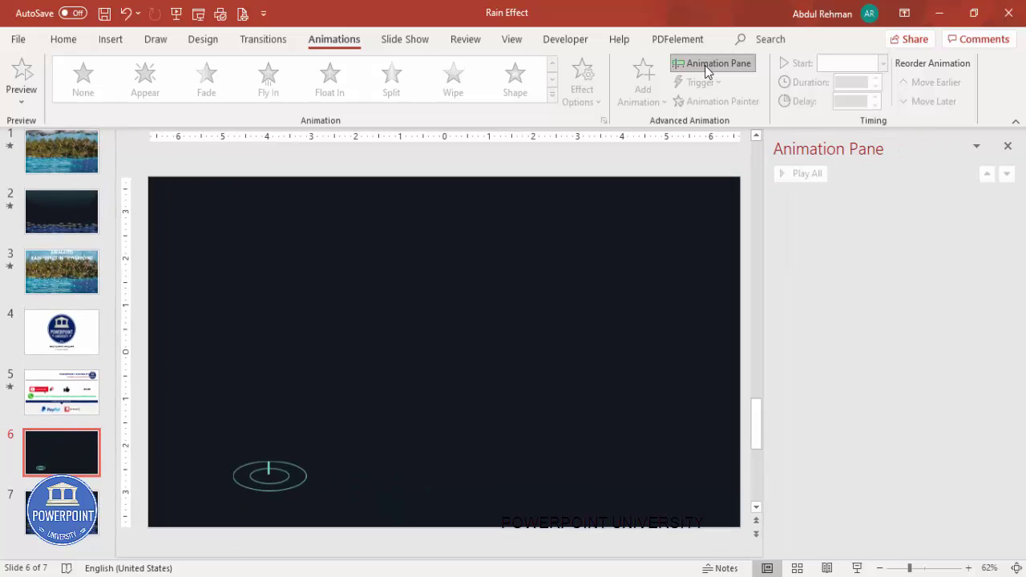
click(270, 473)
click(257, 450)
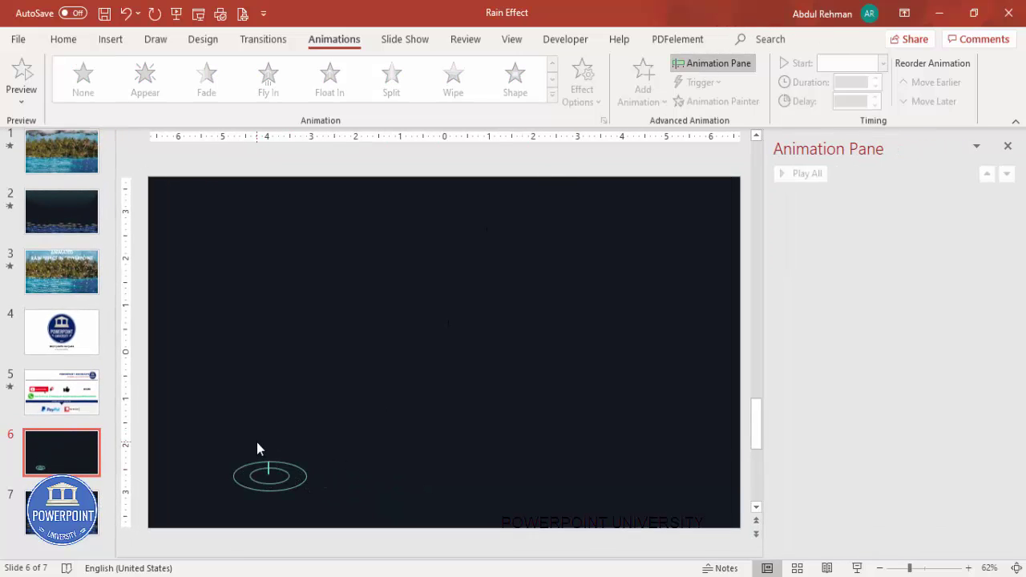
click(275, 478)
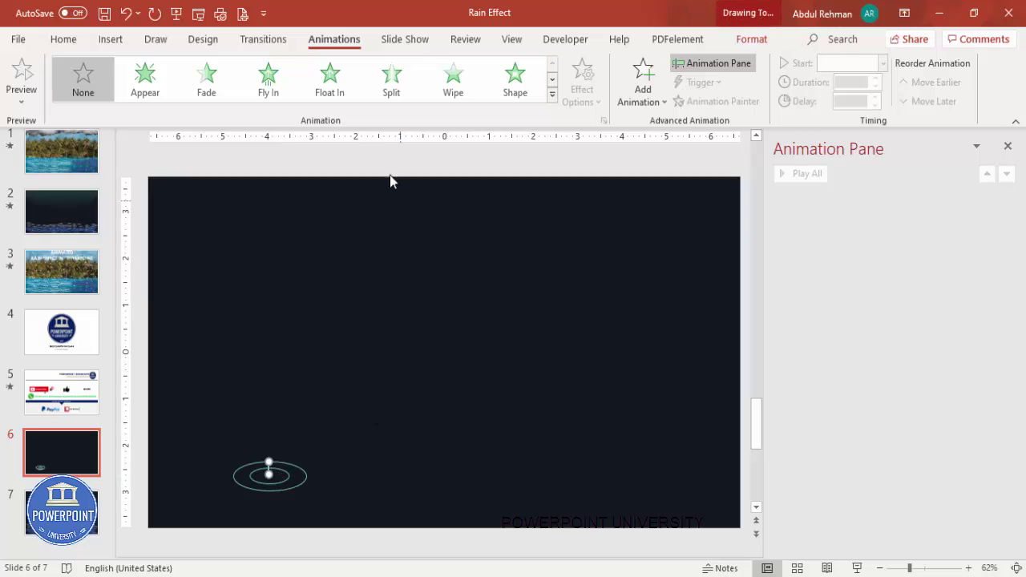
click(551, 96)
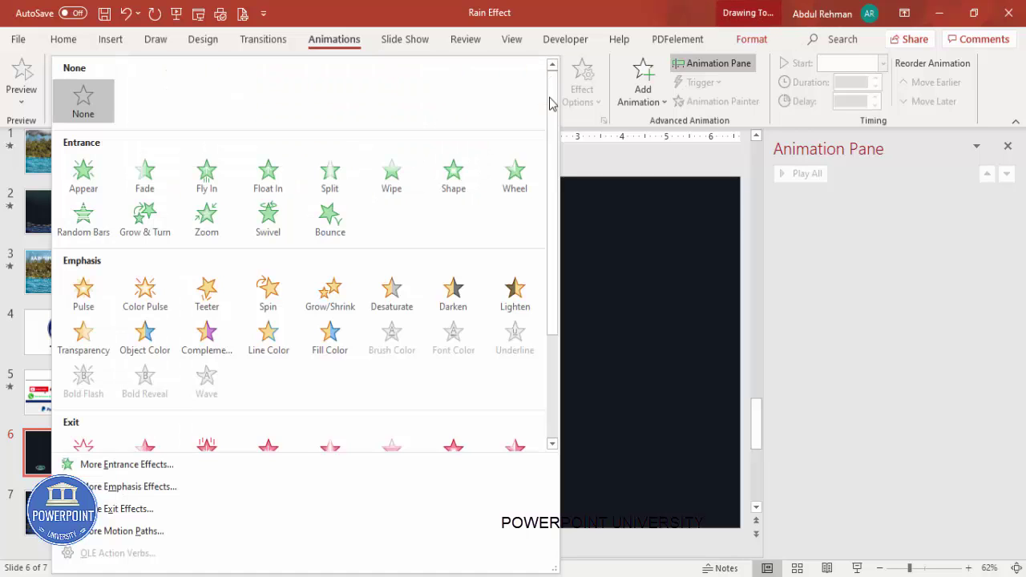
click(219, 191)
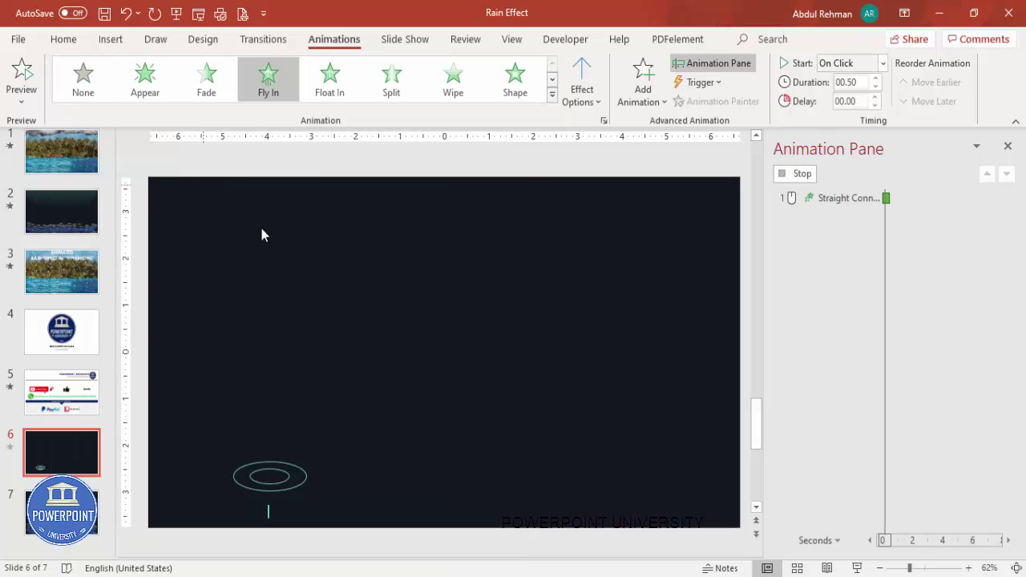
click(581, 95)
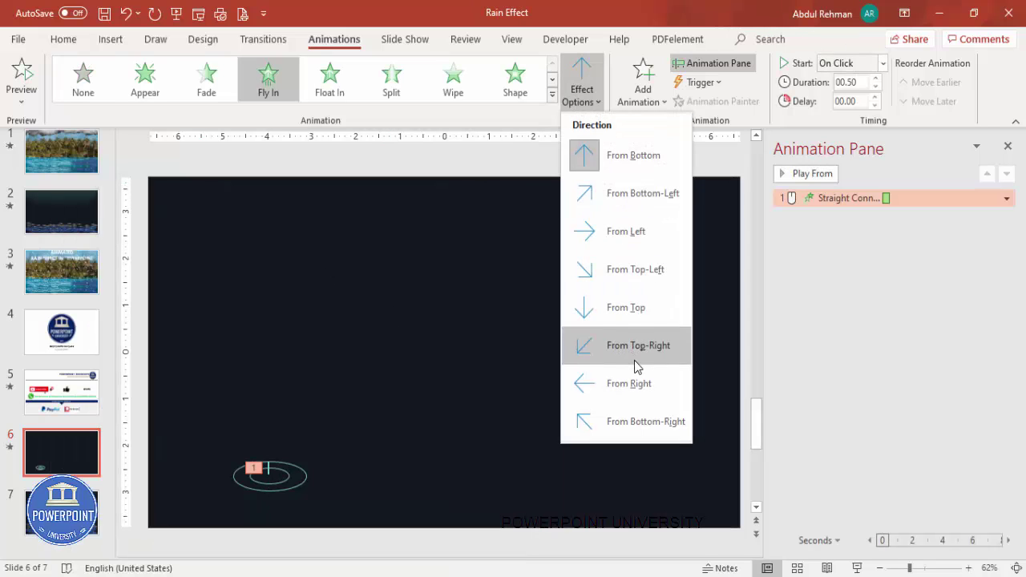
click(651, 305)
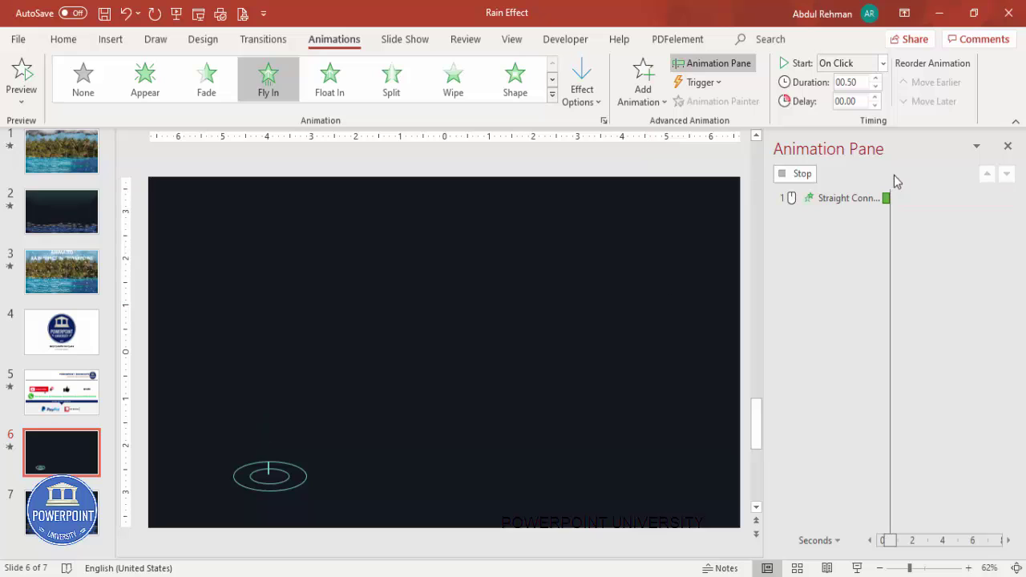
double_click(841, 201)
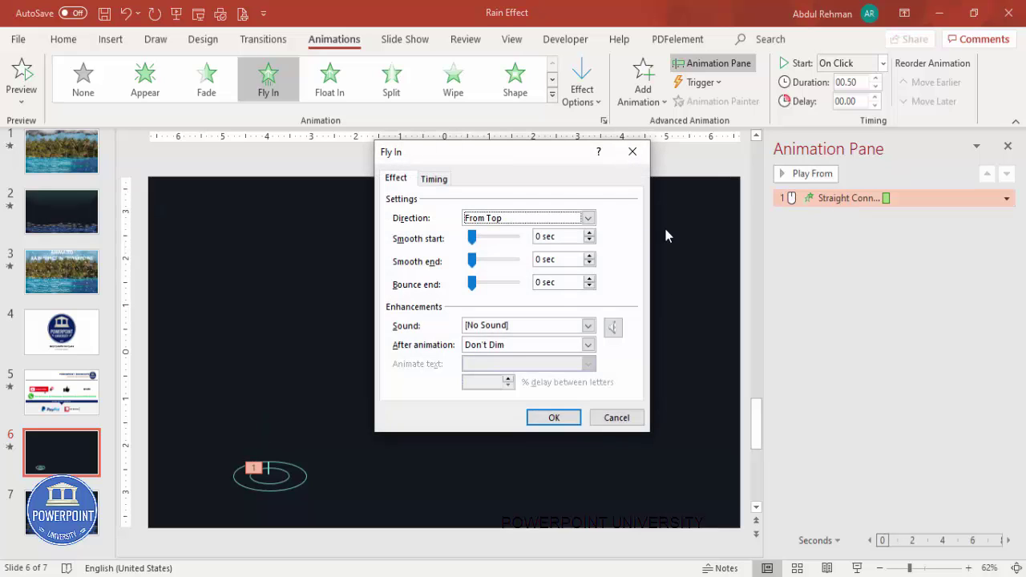
- Set the Fly In to Hide After Animation, keeping the 0.5-second duration
click(434, 180)
click(551, 239)
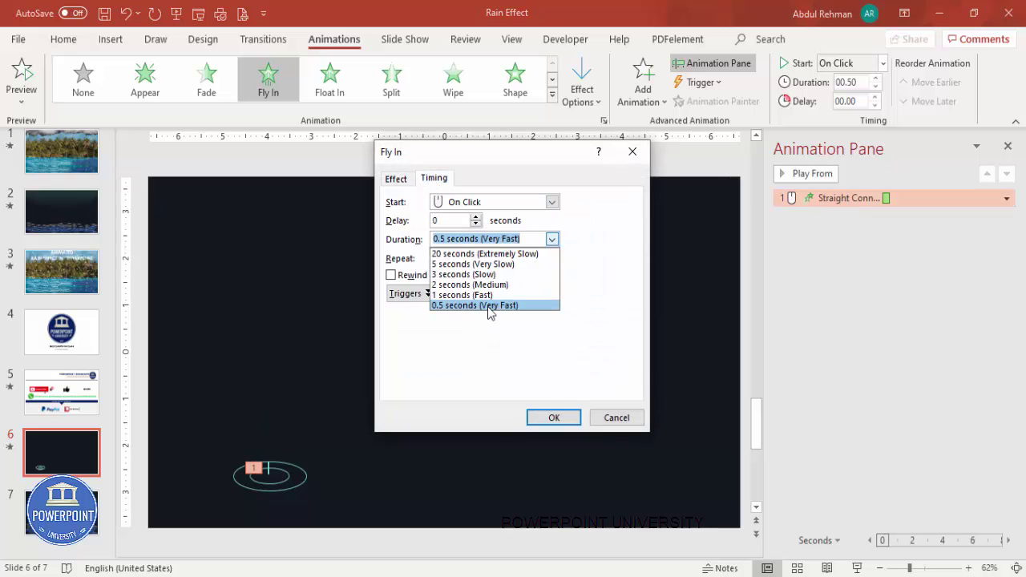
click(394, 183)
click(396, 180)
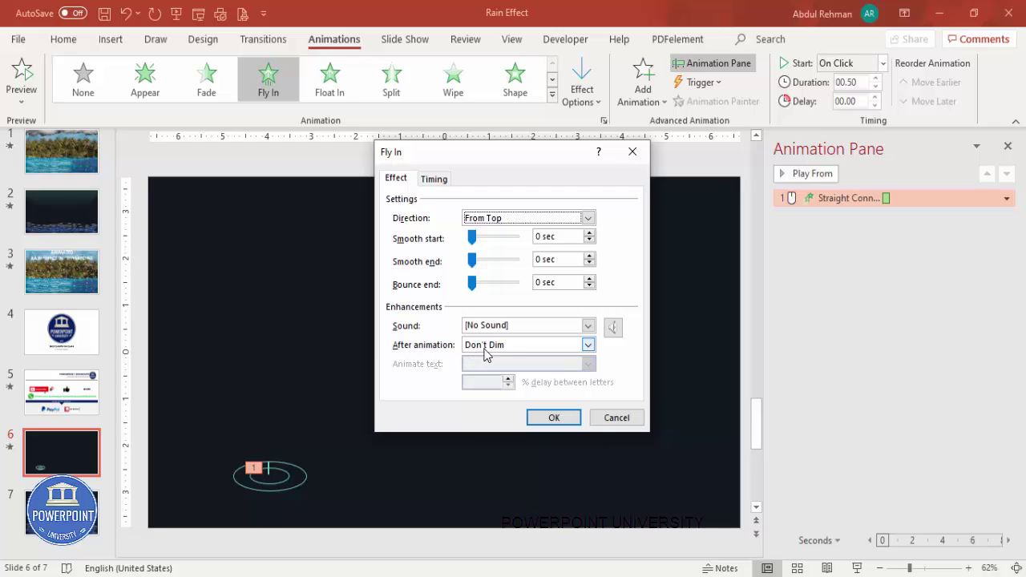
click(589, 346)
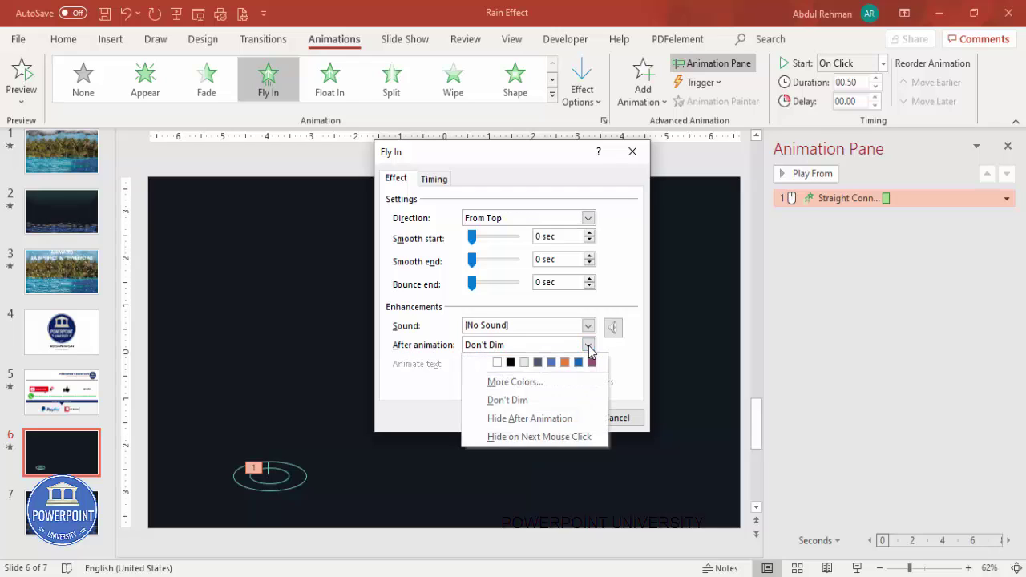
click(523, 419)
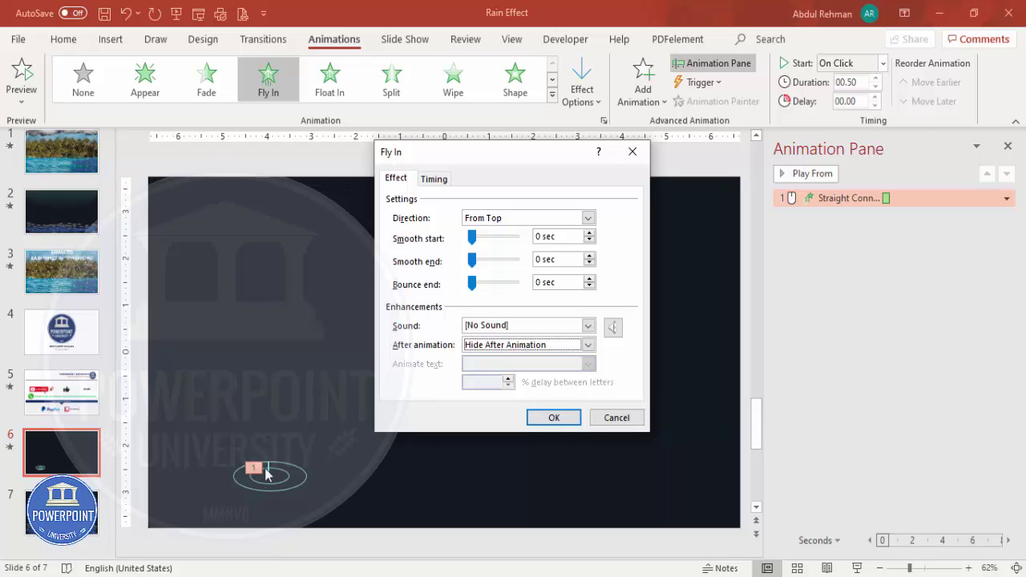
click(563, 416)
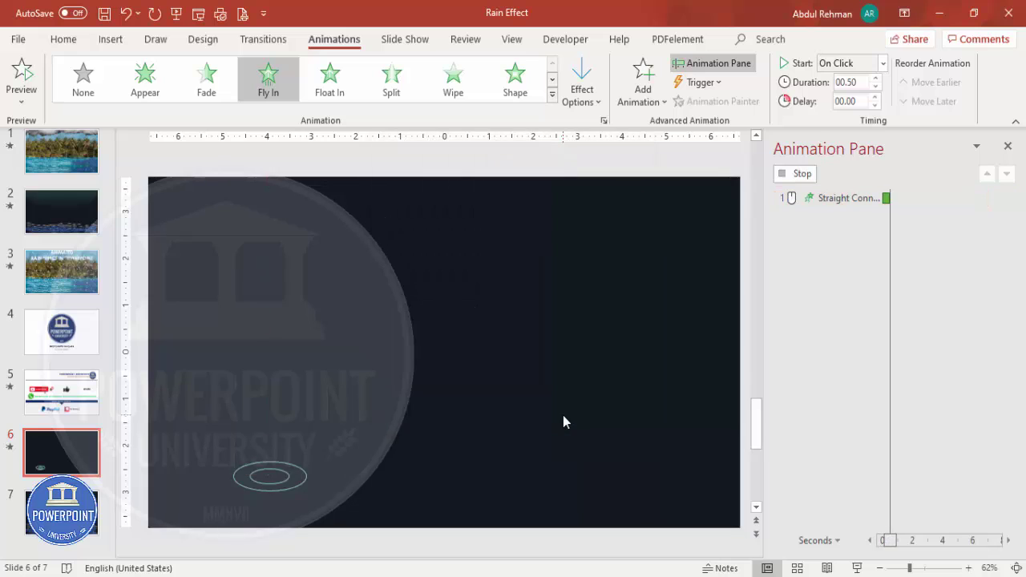
- Preview the raindrop dropping from the top of the slide
click(808, 178)
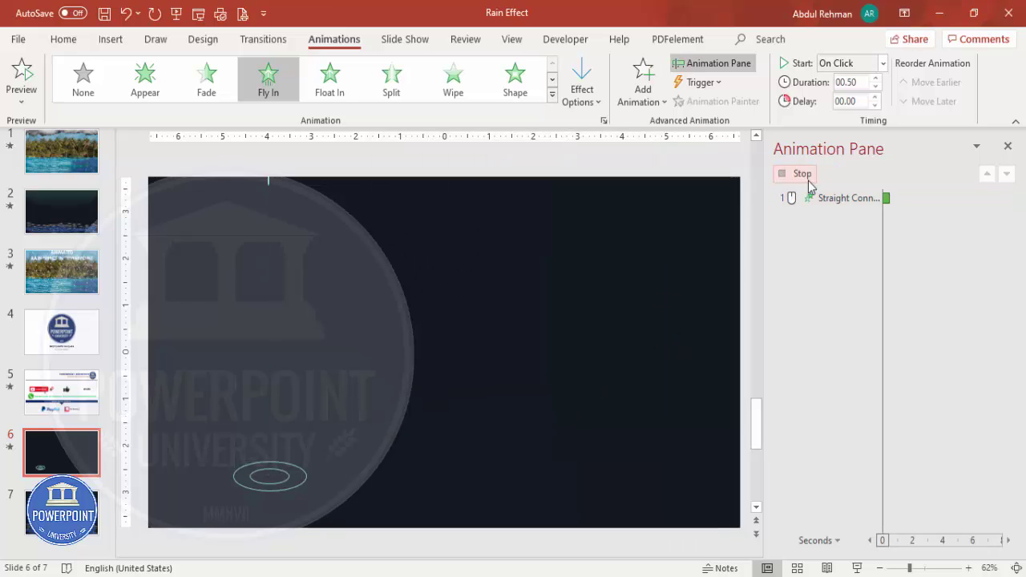
click(801, 180)
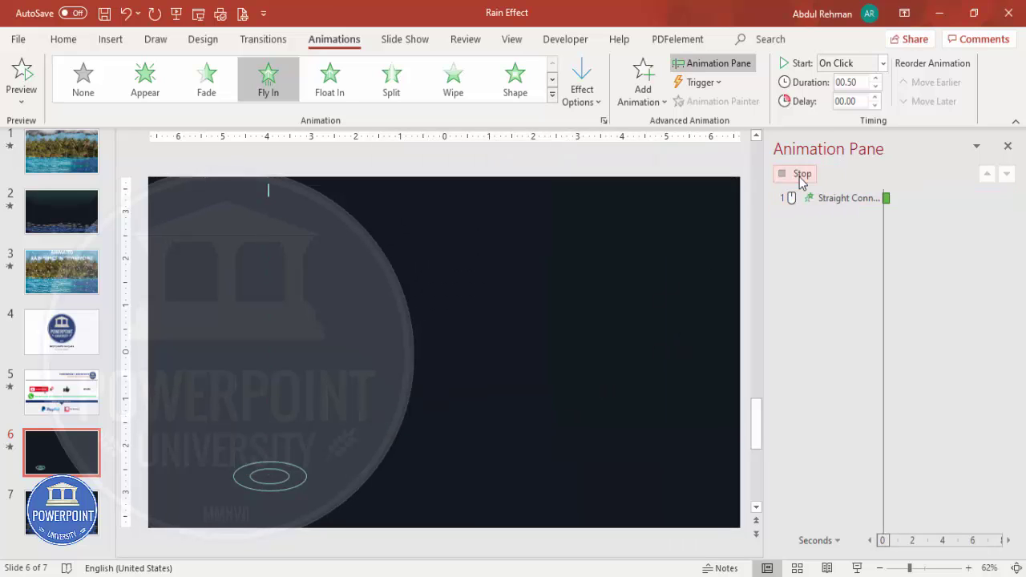
click(307, 479)
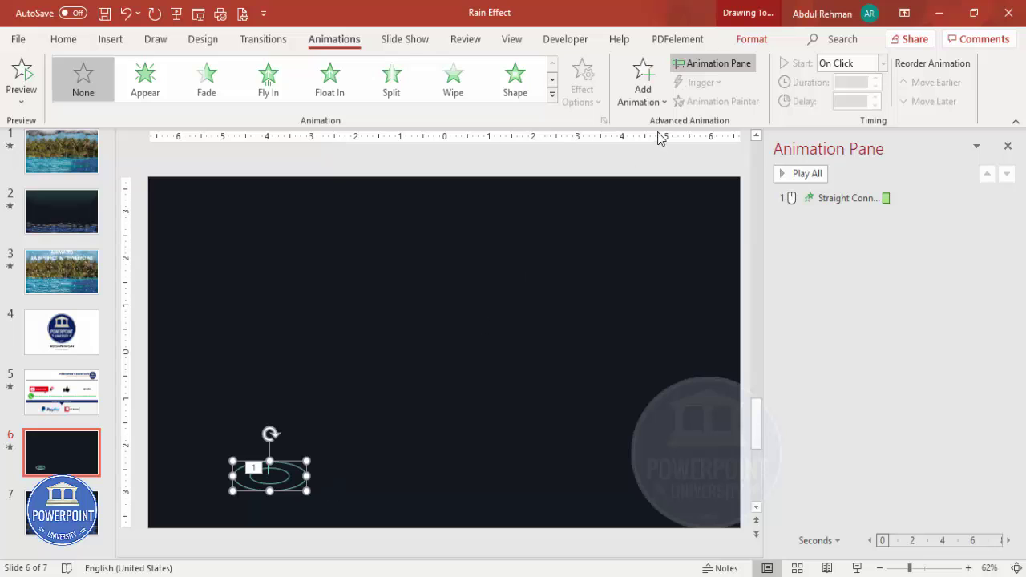
- Add a Basic Zoom entrance to the ripple ellipses, starting After Previous
click(642, 84)
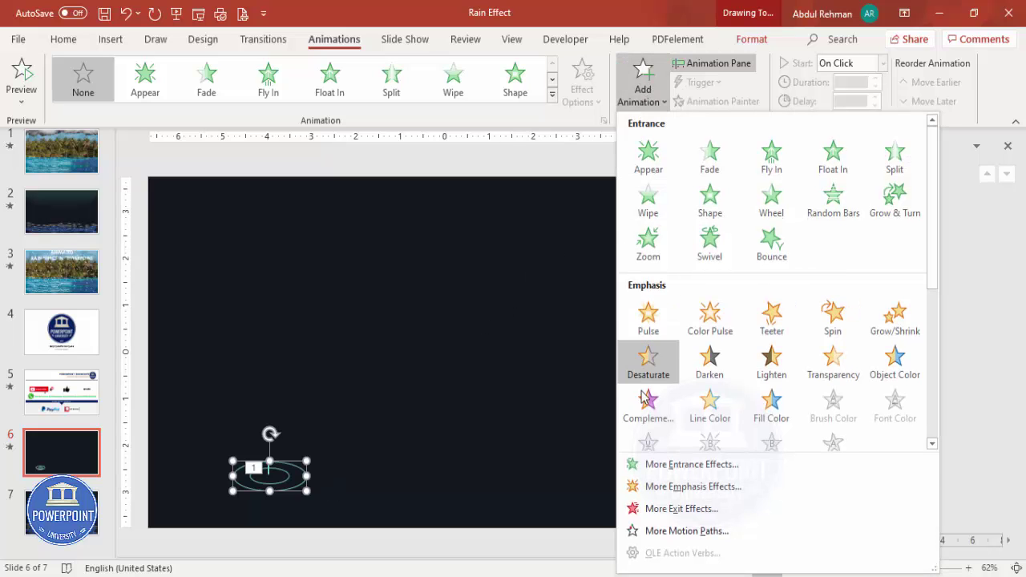
click(684, 471)
click(463, 362)
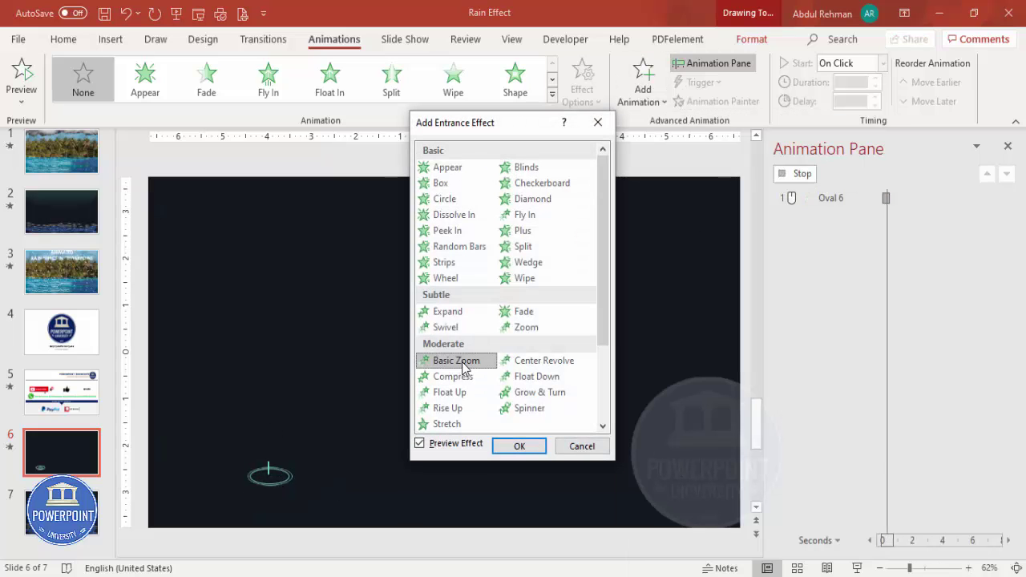
click(517, 446)
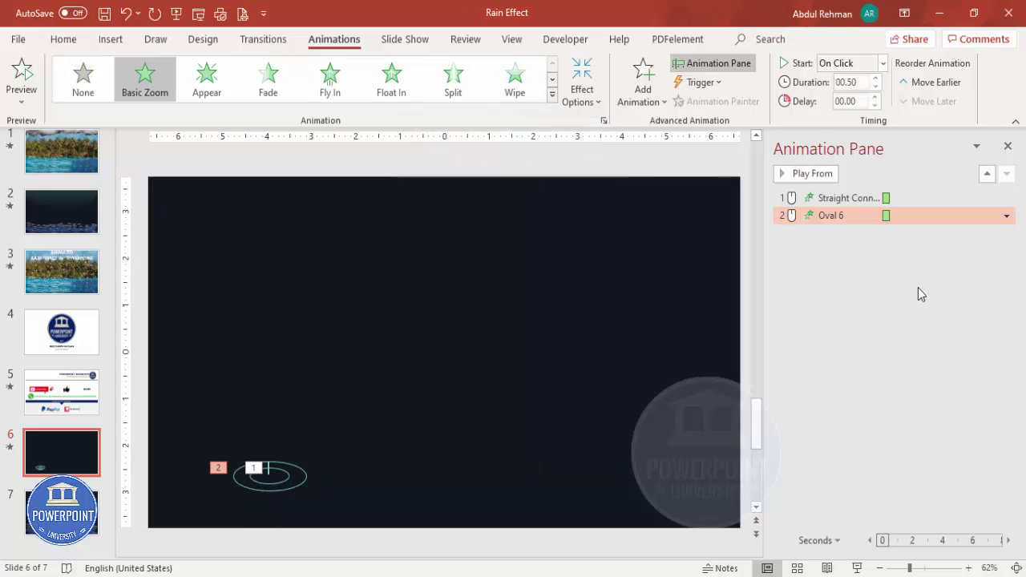
click(883, 64)
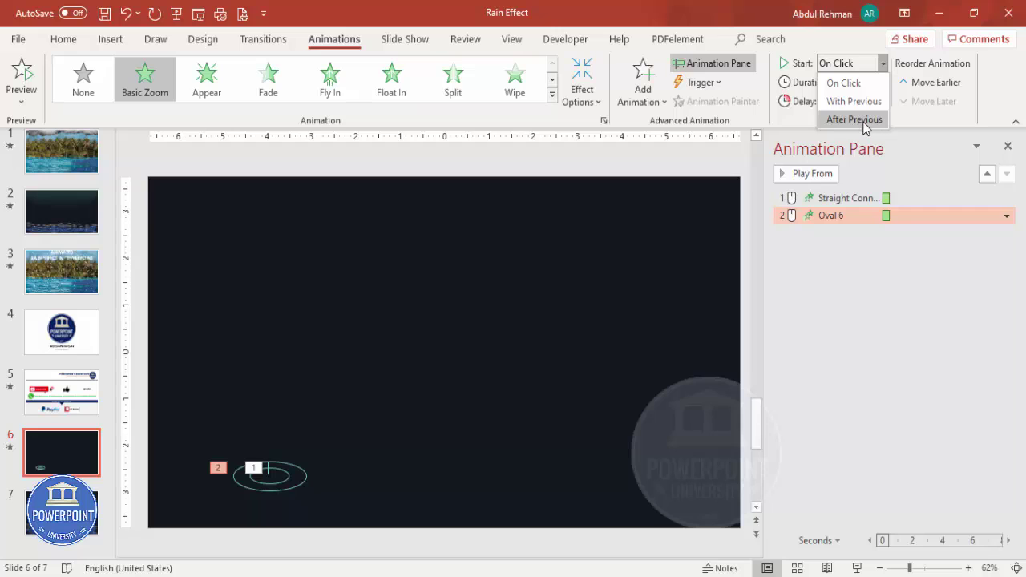
click(853, 119)
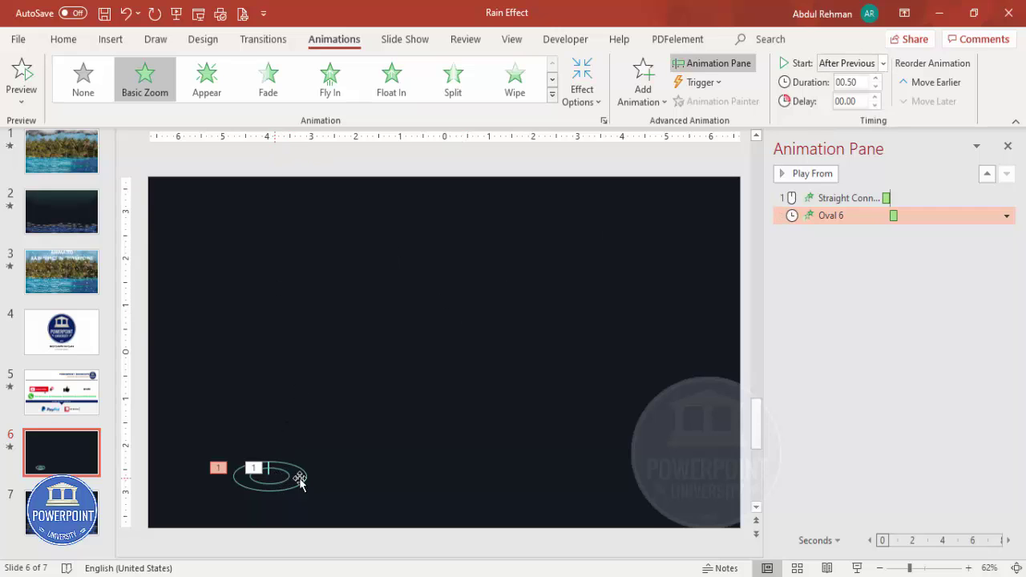
- Set the ripple's Basic Zoom to repeat Until End of Slide
double_click(842, 215)
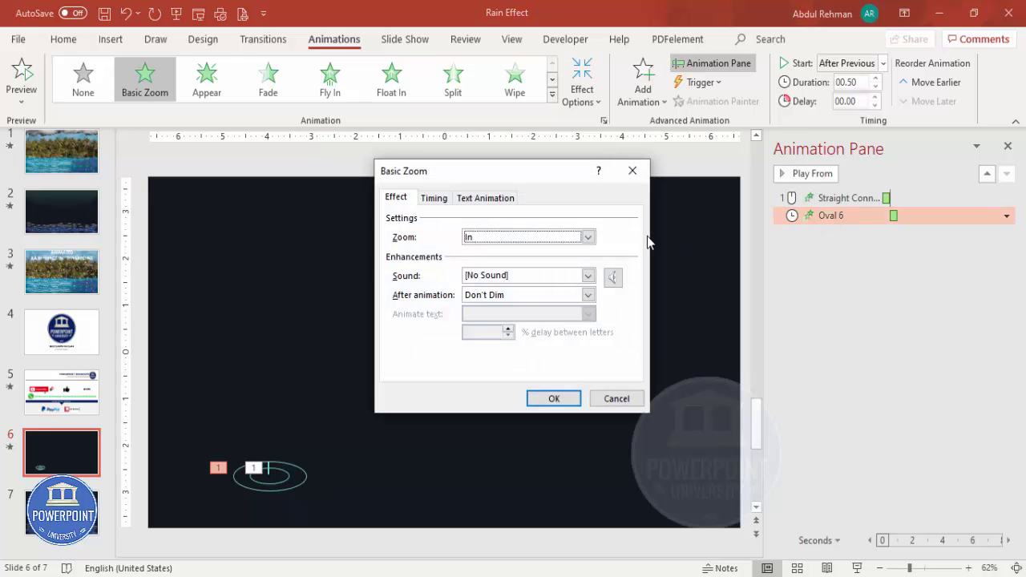
click(435, 199)
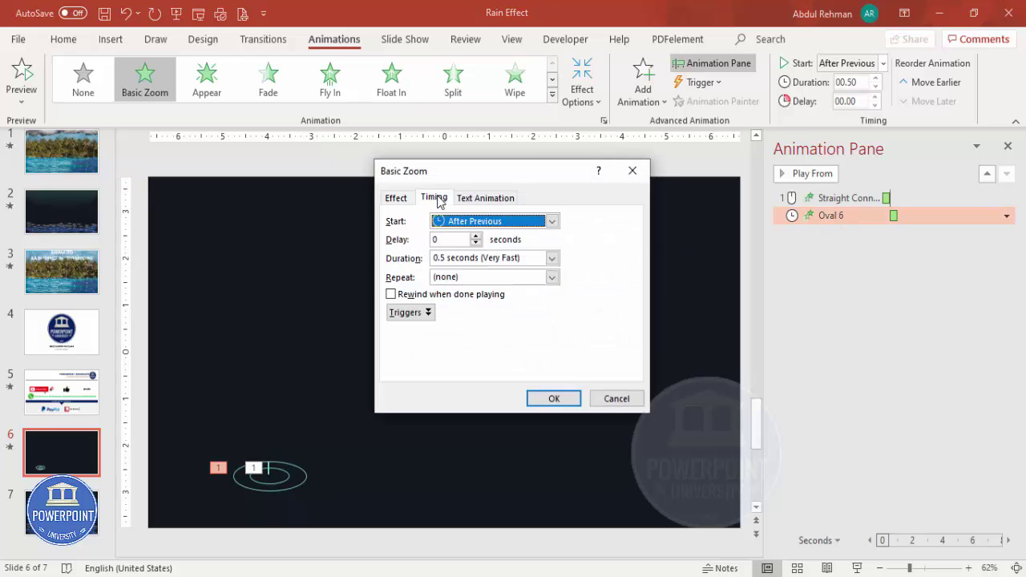
click(552, 277)
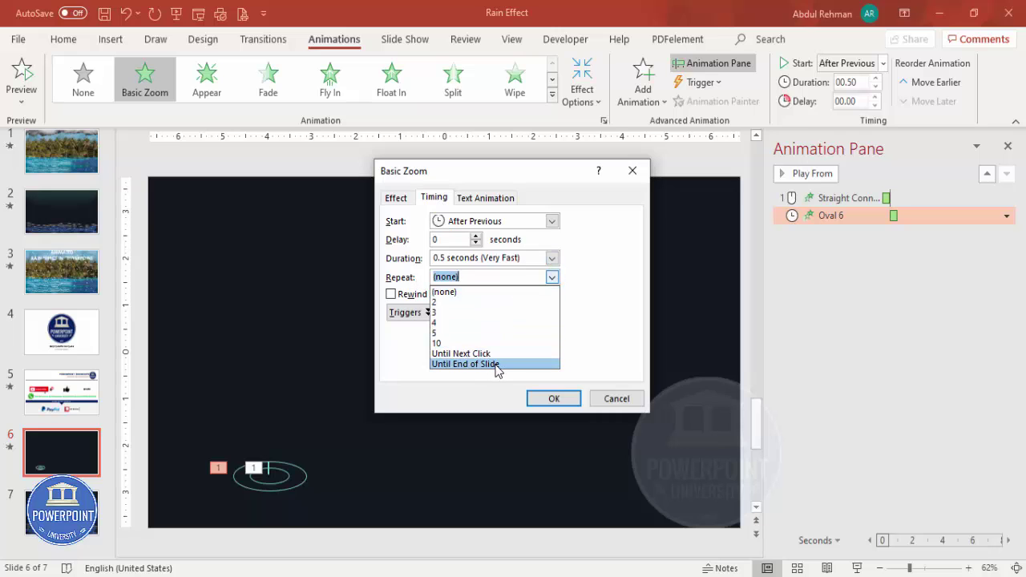
click(494, 364)
click(552, 398)
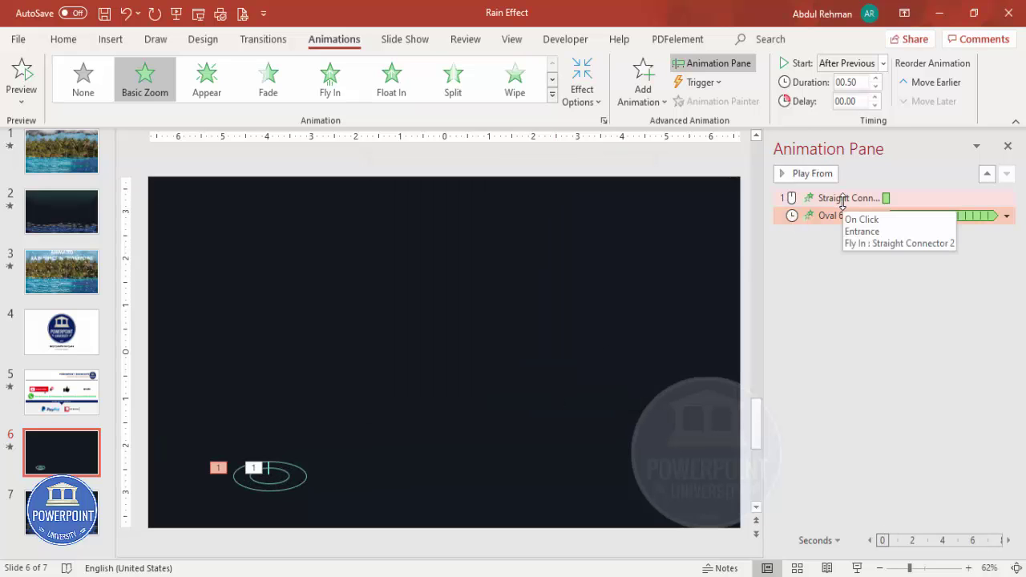
- Set the raindrop's Fly In to repeat Until End of Slide as well
double_click(841, 199)
click(434, 179)
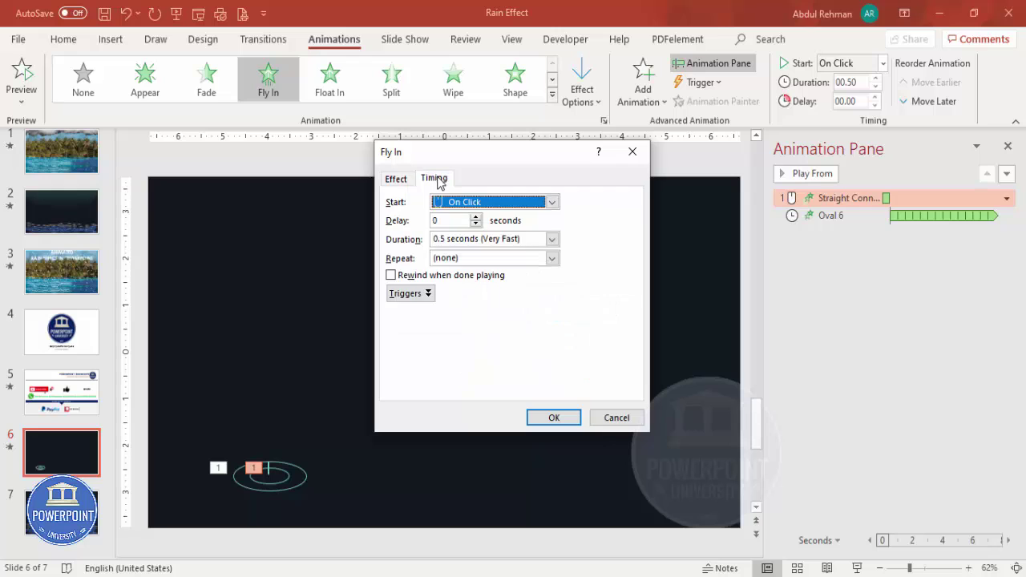
click(551, 258)
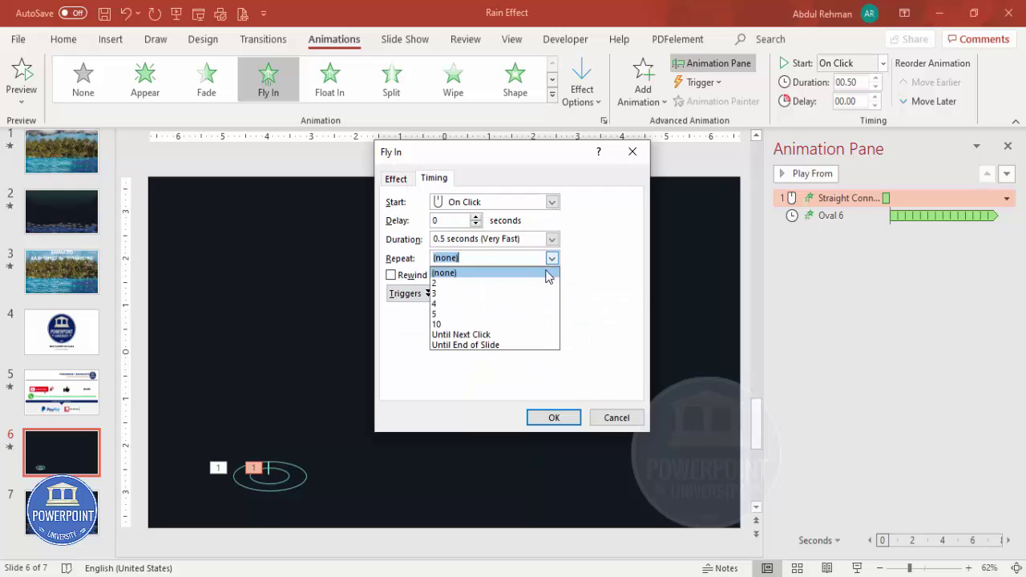
click(494, 345)
click(554, 418)
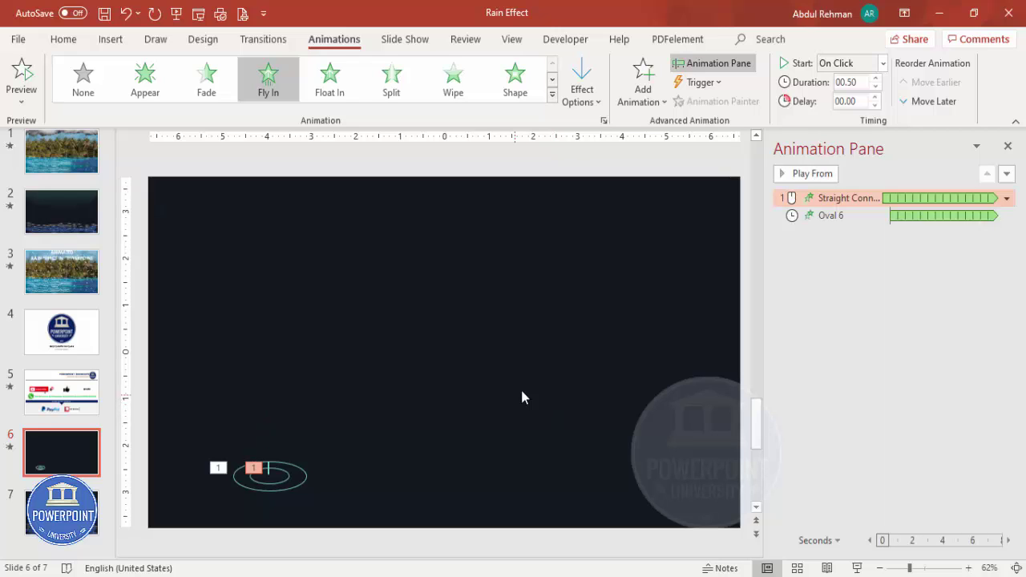
click(541, 350)
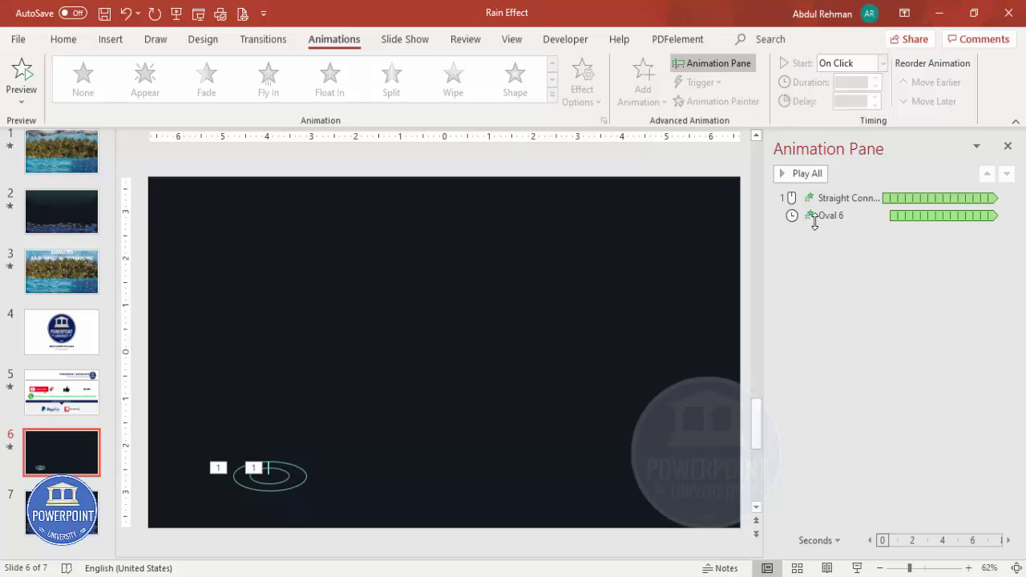
- Copy Oval 6's zoom to the inner Oval 7 with Animation Painter, then preview all animations
click(838, 215)
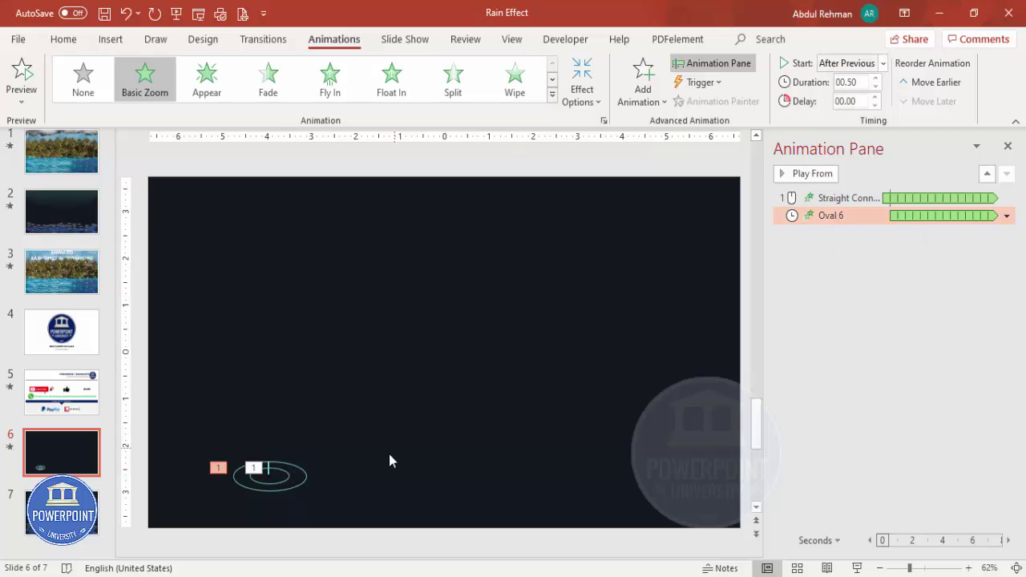
click(304, 478)
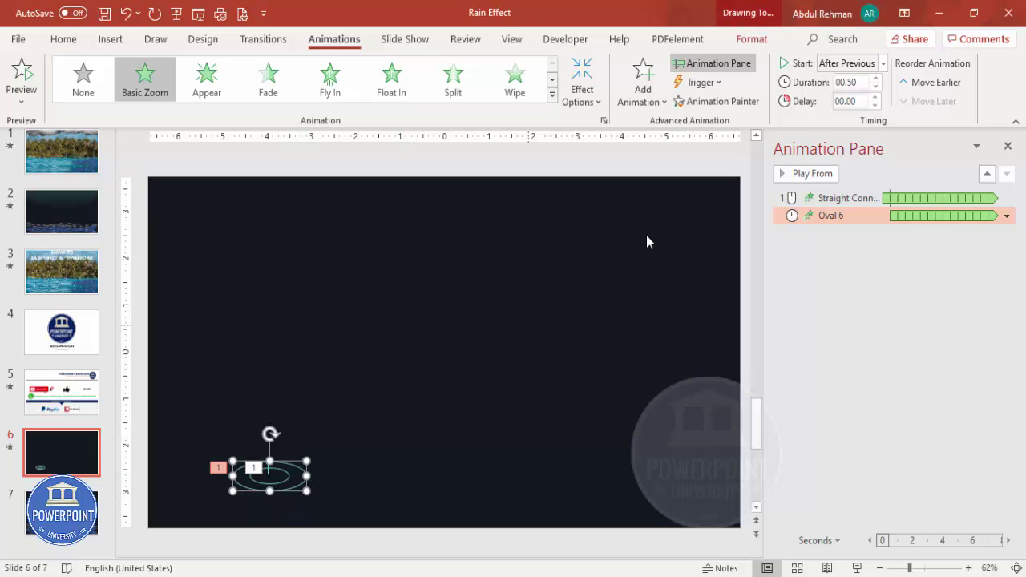
click(731, 105)
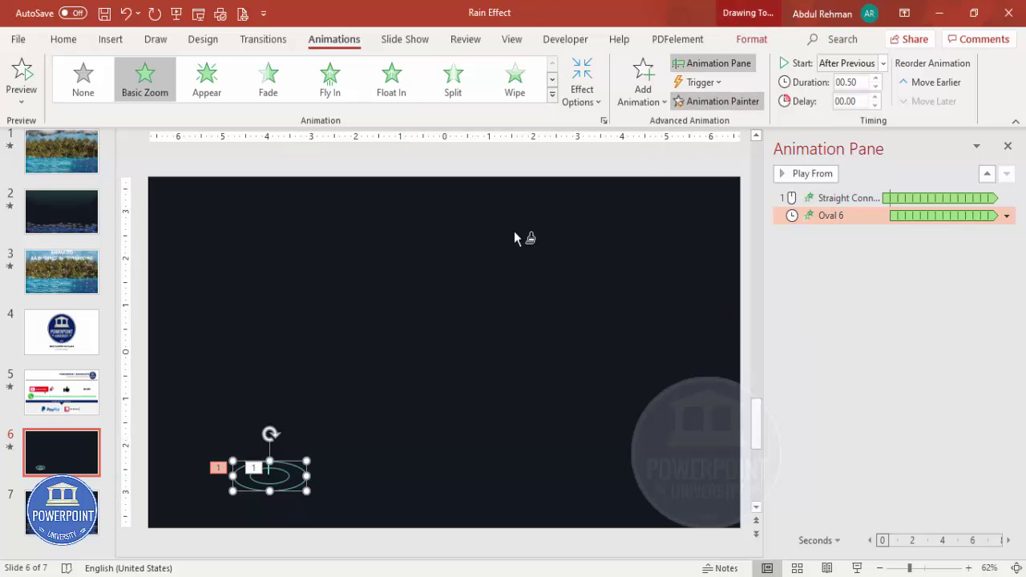
click(288, 476)
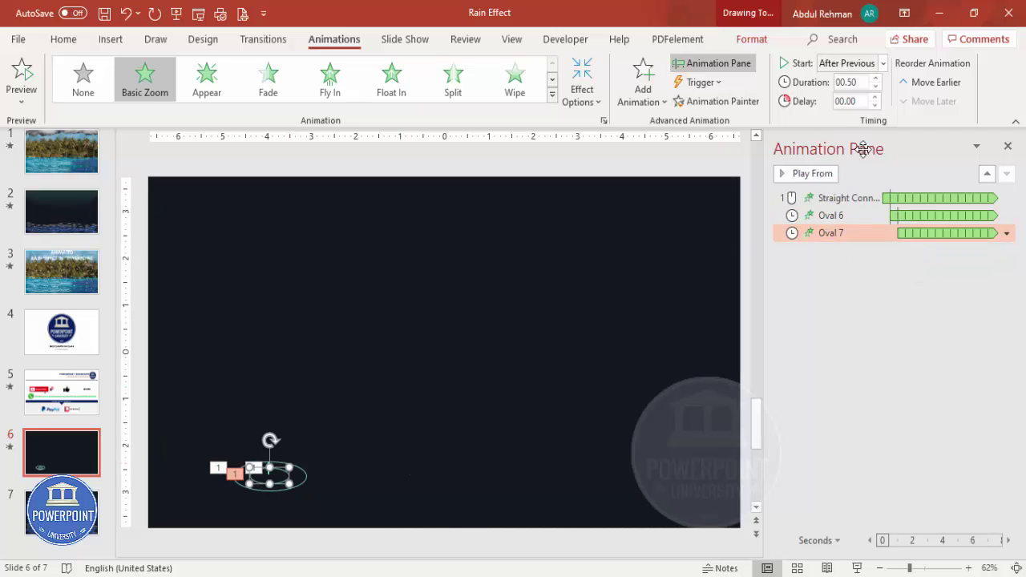
click(623, 267)
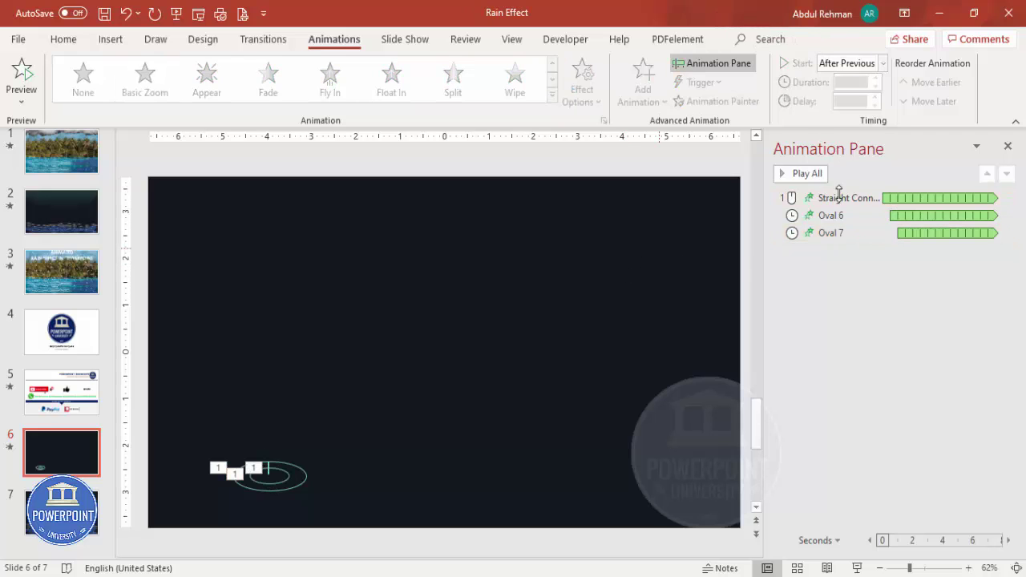
click(807, 174)
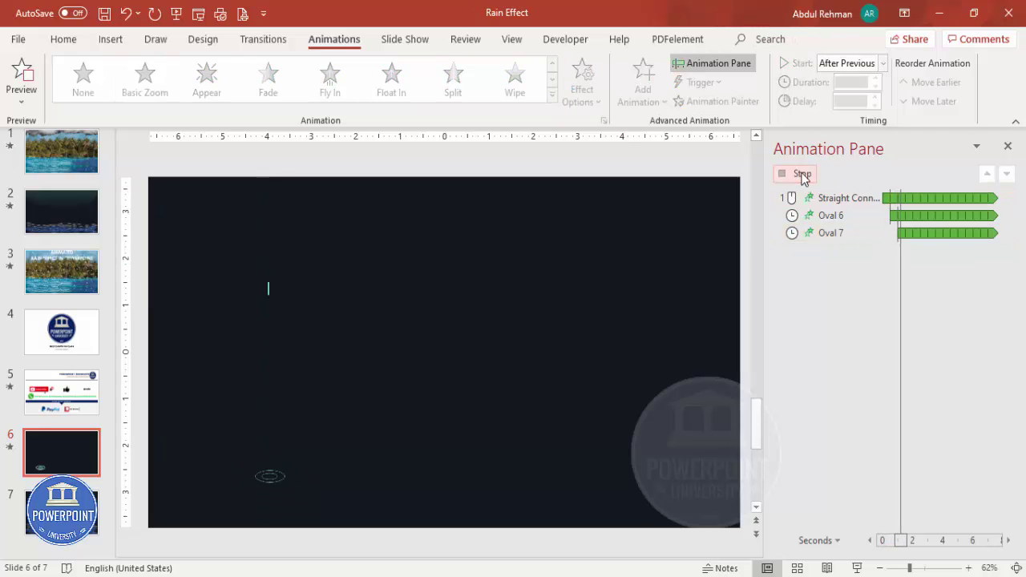
click(802, 175)
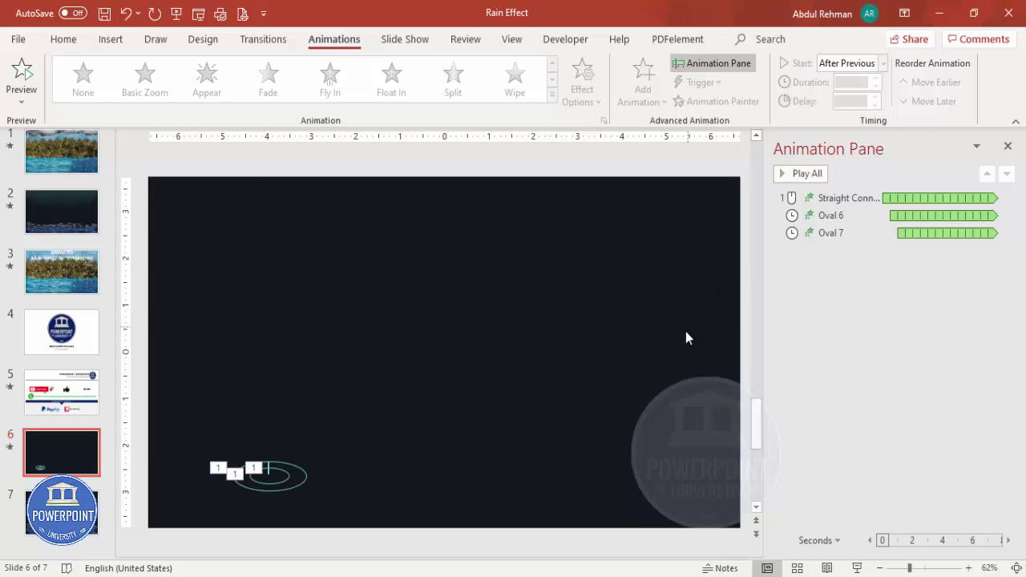
click(855, 567)
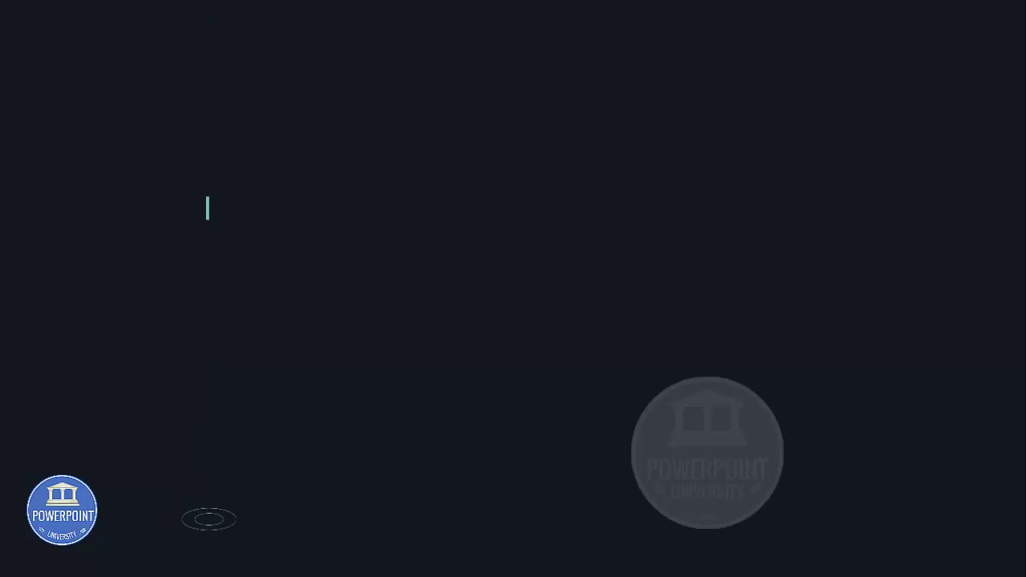
key(Escape)
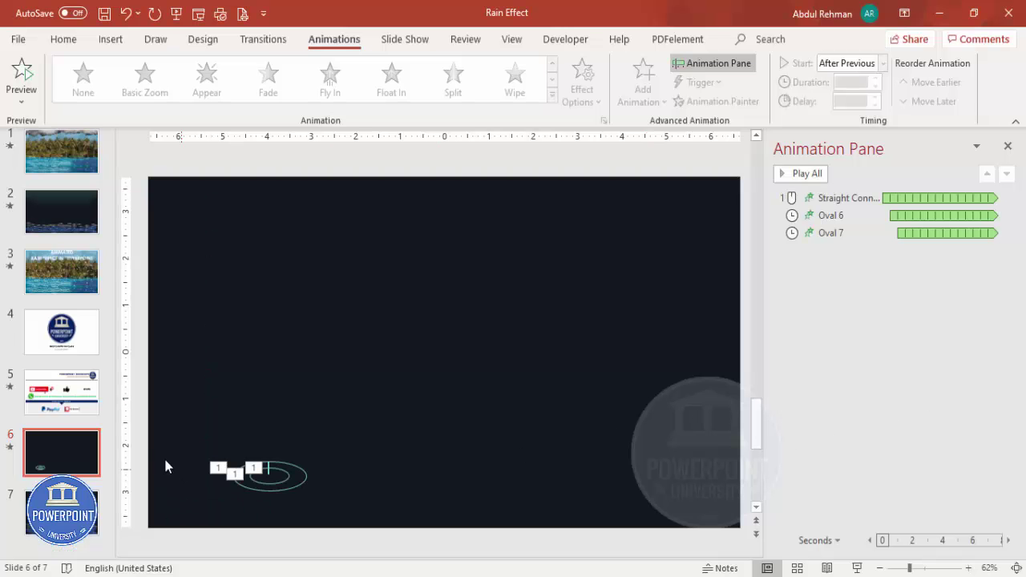
- Select the raindrop and both ripples, then duplicate the set five times across the slide bottom
drag(169, 435, 399, 543)
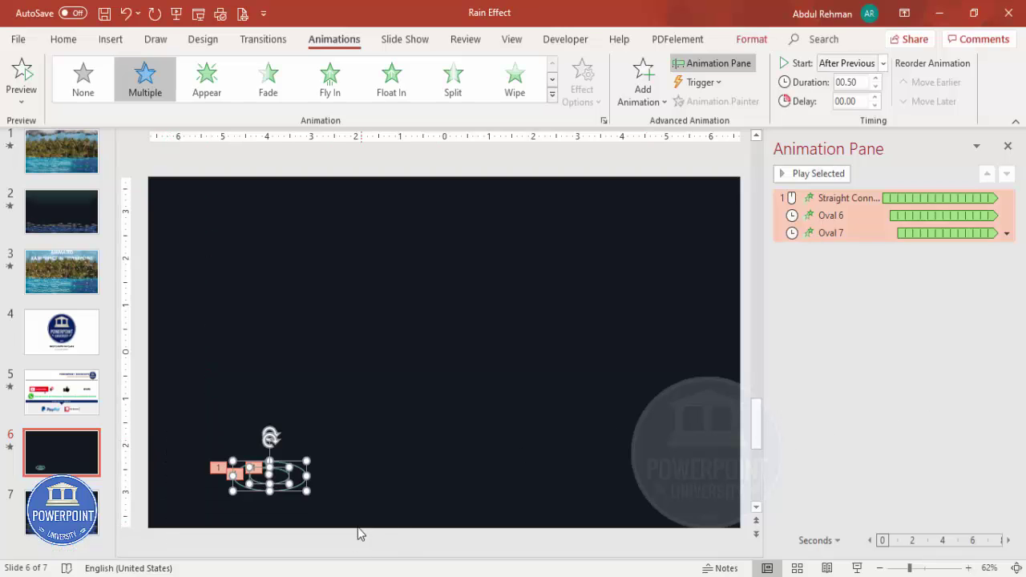
key(ctrl+d)
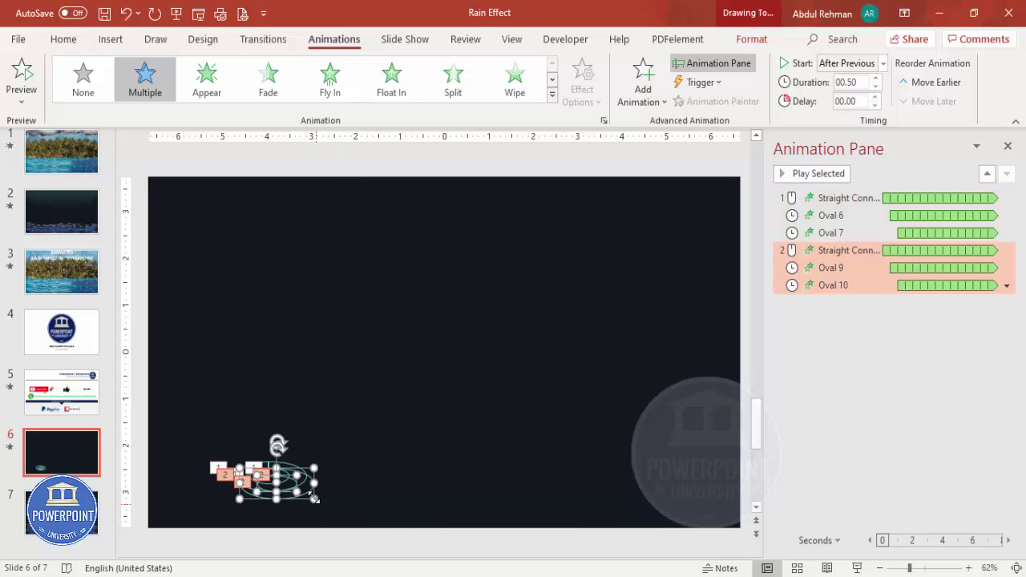
drag(320, 490, 425, 507)
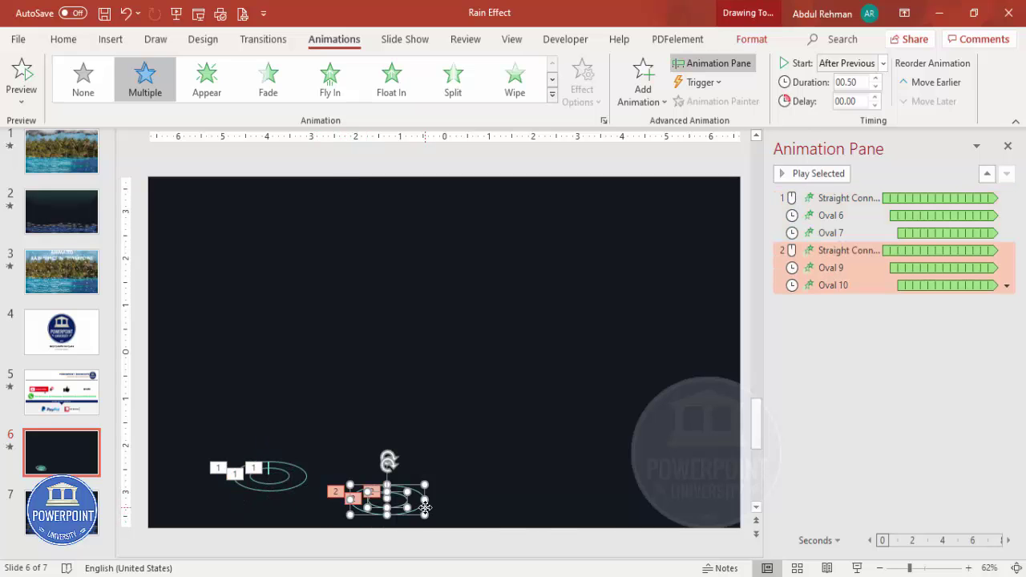
key(ctrl+d)
drag(521, 509, 497, 433)
key(ctrl+d)
drag(597, 395, 580, 480)
key(ctrl+d)
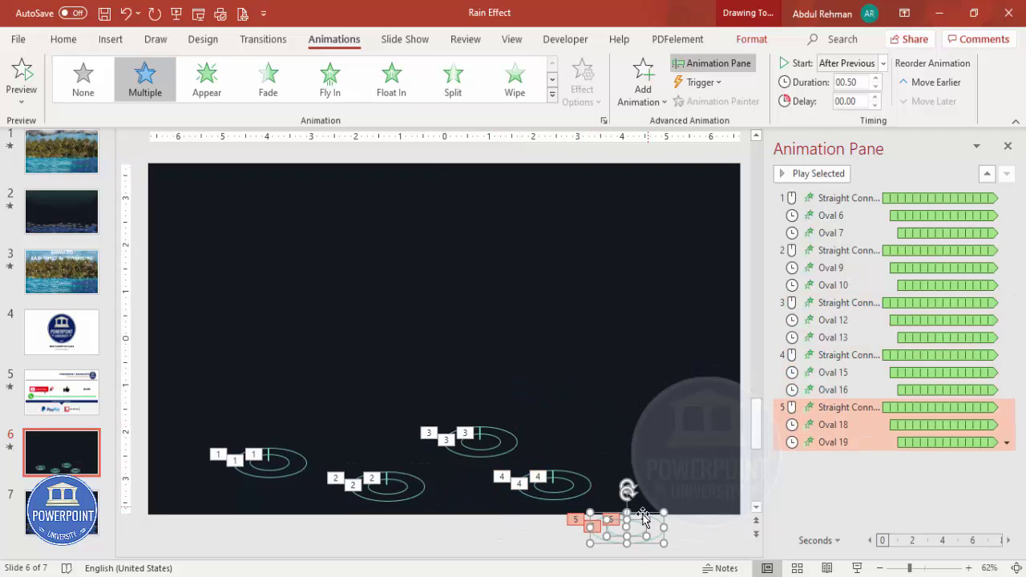
drag(639, 493, 631, 434)
key(ctrl+d)
drag(707, 403, 339, 467)
- Add four more raindrop-and-ripple copies at varied bottom positions and start the slide show
key(ctrl+d)
key(ctrl+d)
drag(219, 468, 401, 479)
key(ctrl+d)
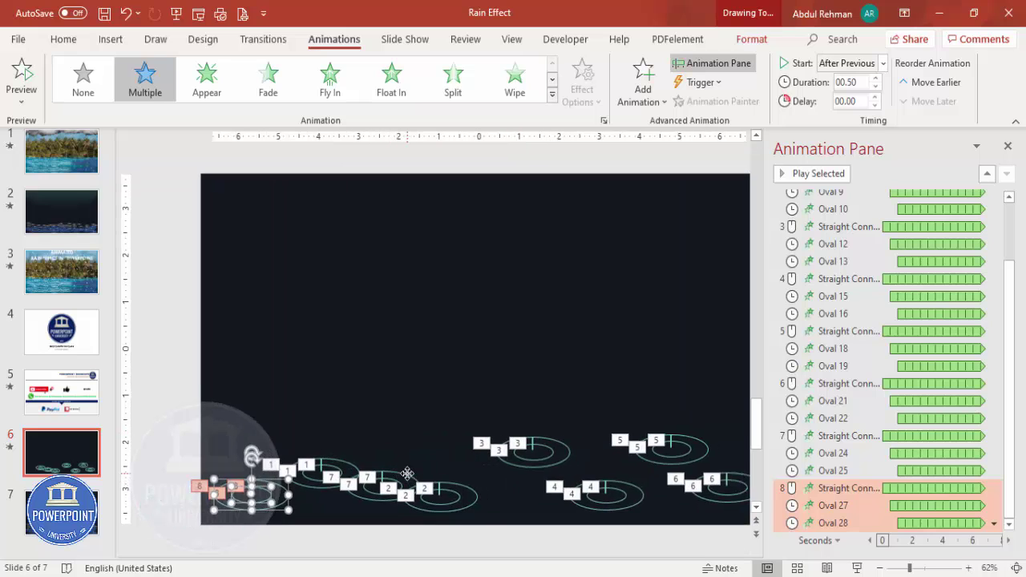
drag(215, 490, 604, 477)
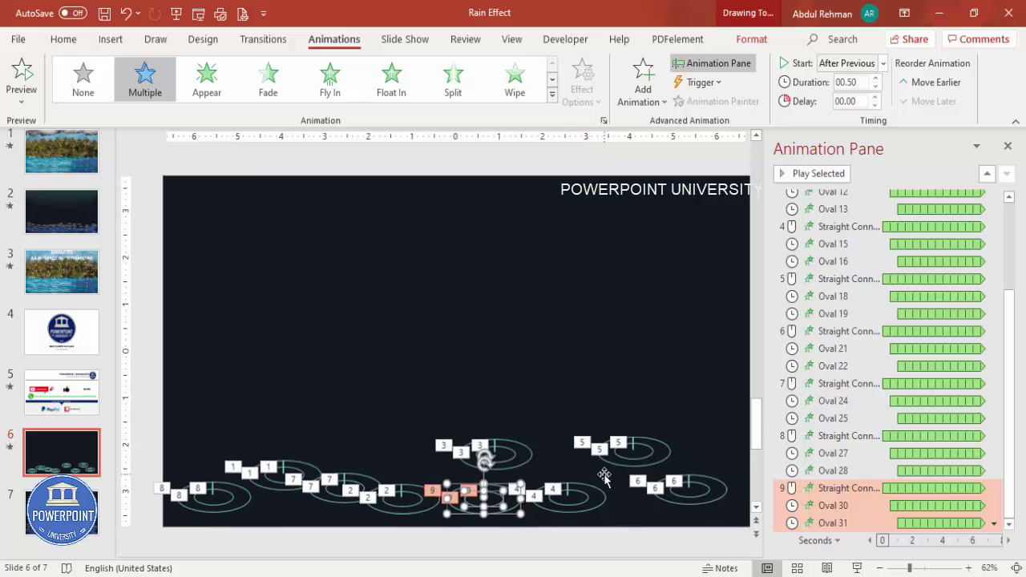
key(ctrl+d)
drag(722, 479, 539, 447)
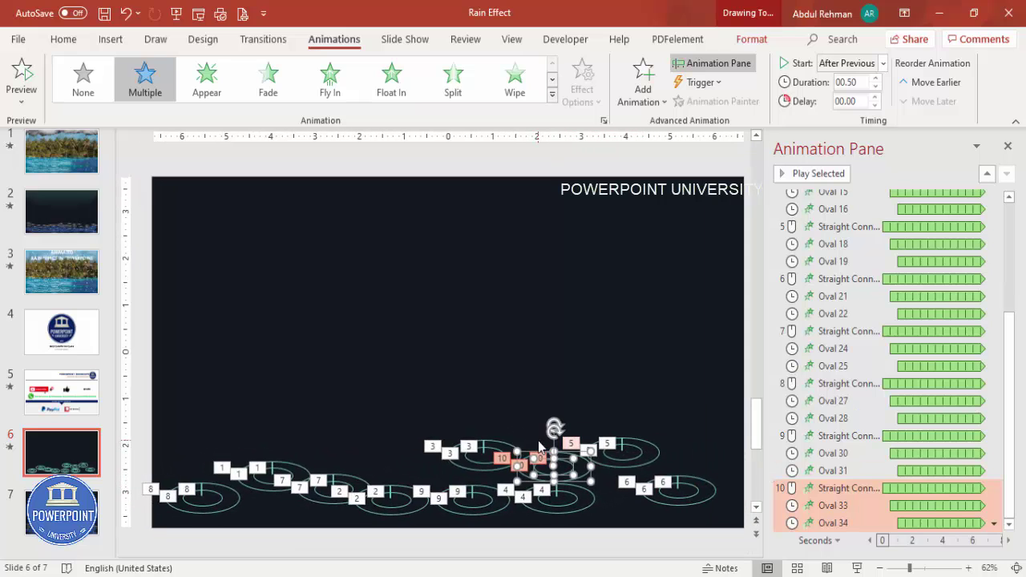
key(ctrl+d)
drag(689, 442, 713, 429)
click(857, 567)
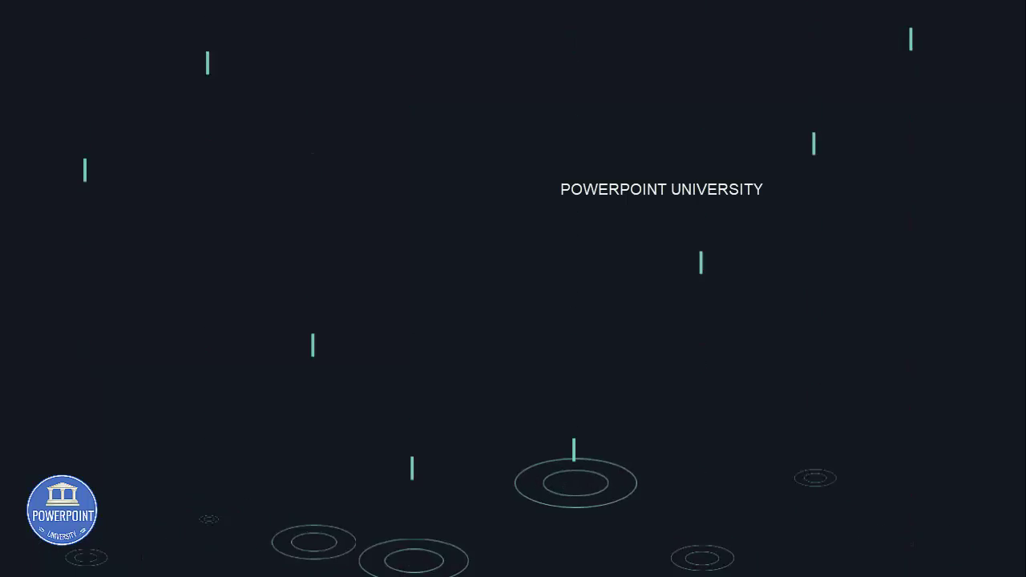
key(Escape)
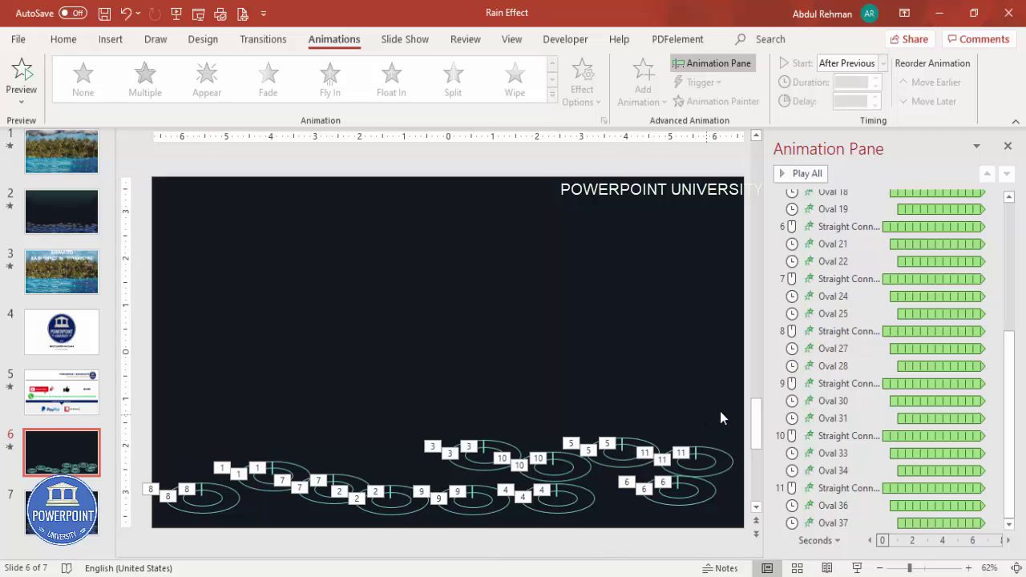
- Duplicate all eleven raindrop-and-ripple sets, shift the copies upward, and play the slide show
drag(733, 399, 120, 564)
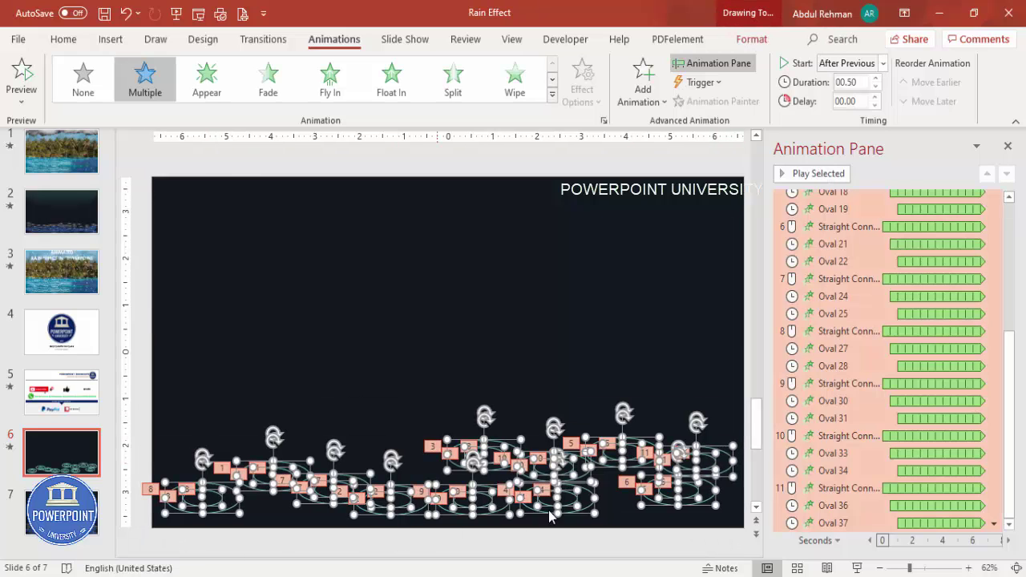
key(ctrl+d)
drag(662, 431, 679, 412)
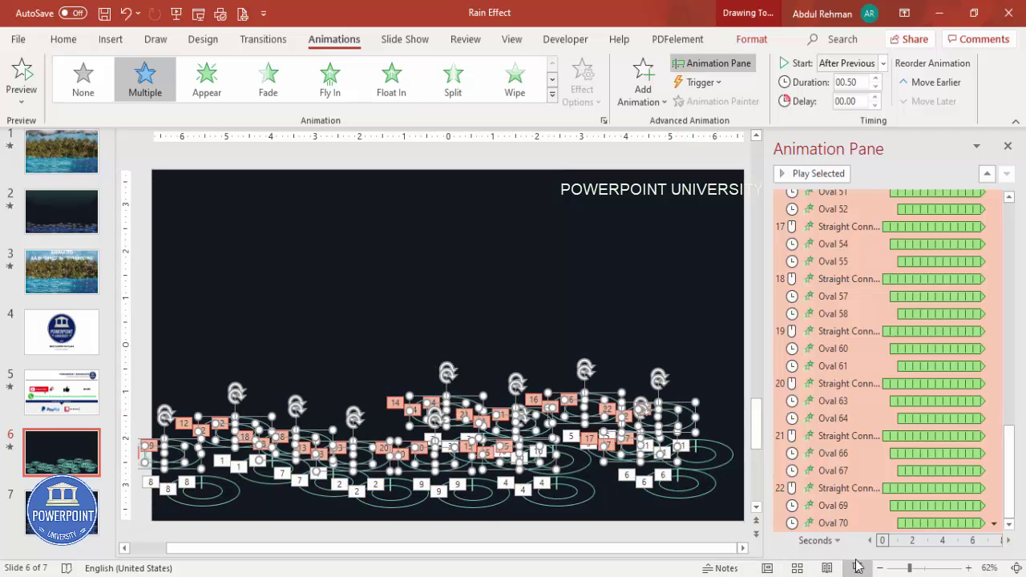
click(856, 567)
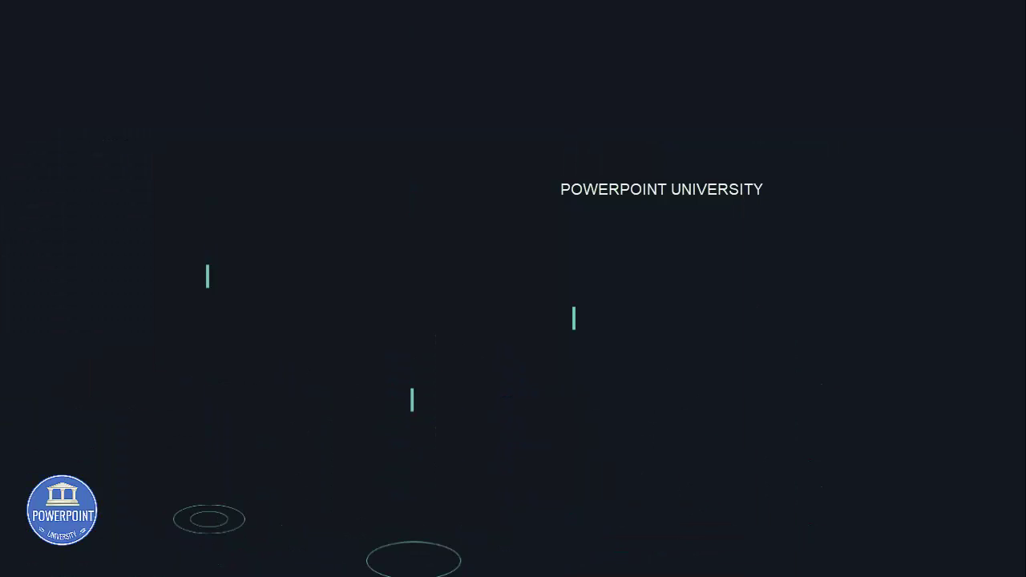